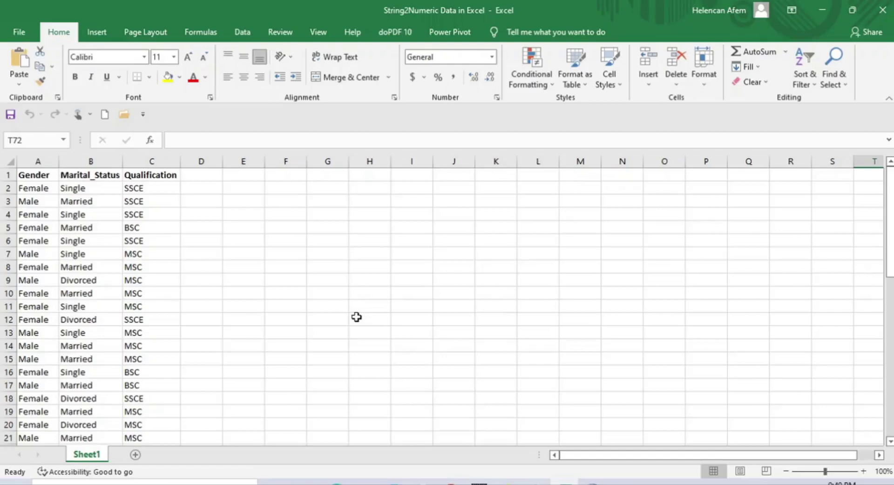
# - Replace every "Male" entry in the Gender column with 1 using Find and Replace
pyautogui.hotkey('ctrl', 'h')
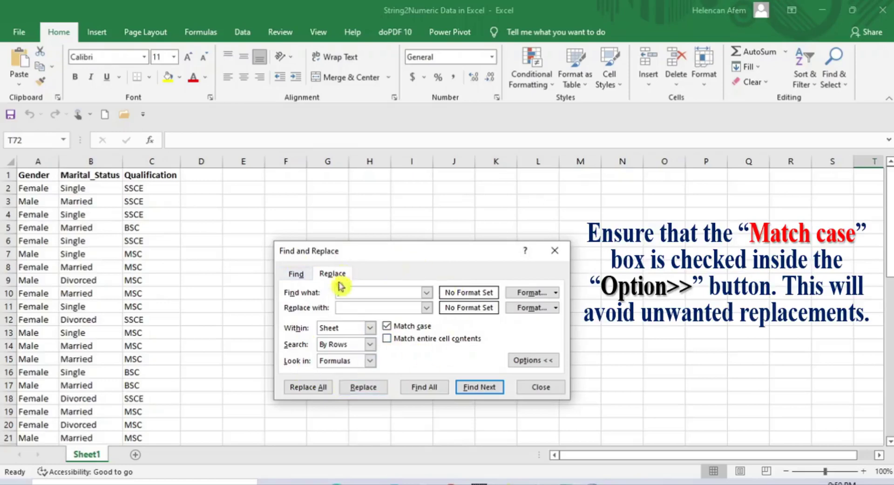
pyautogui.moveTo(390, 261); pyautogui.dragTo(374, 224)
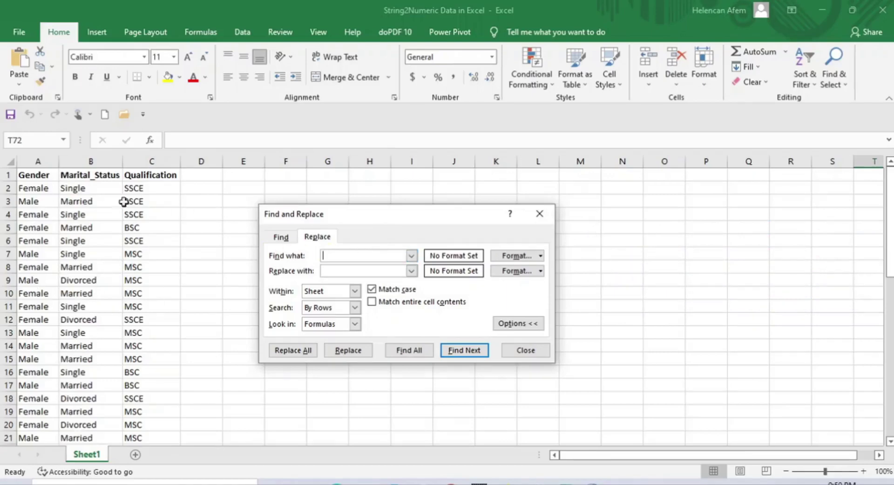
pyautogui.click(363, 269)
pyautogui.click(362, 256)
pyautogui.write('Male')
pyautogui.click(355, 269)
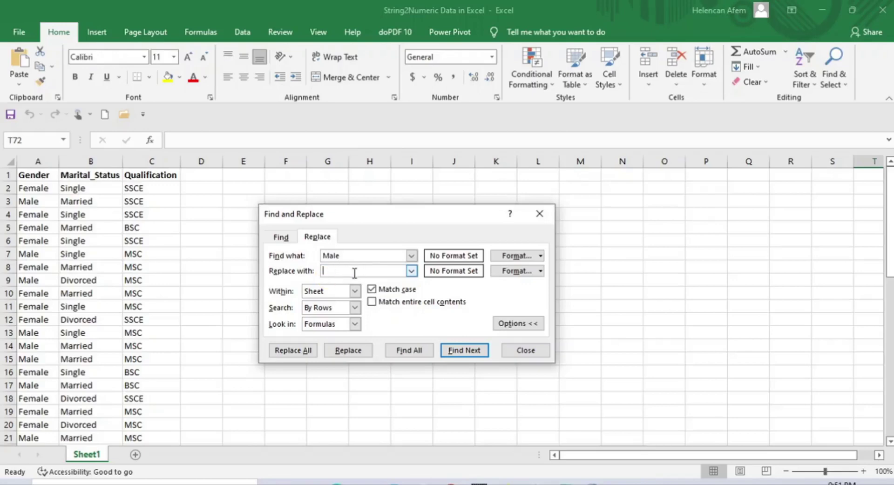
pyautogui.write('1')
pyautogui.click(297, 354)
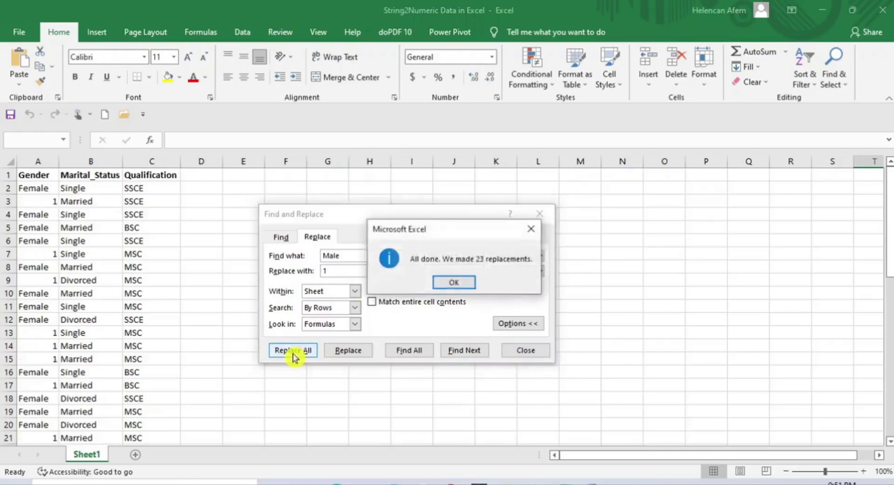
pyautogui.click(461, 282)
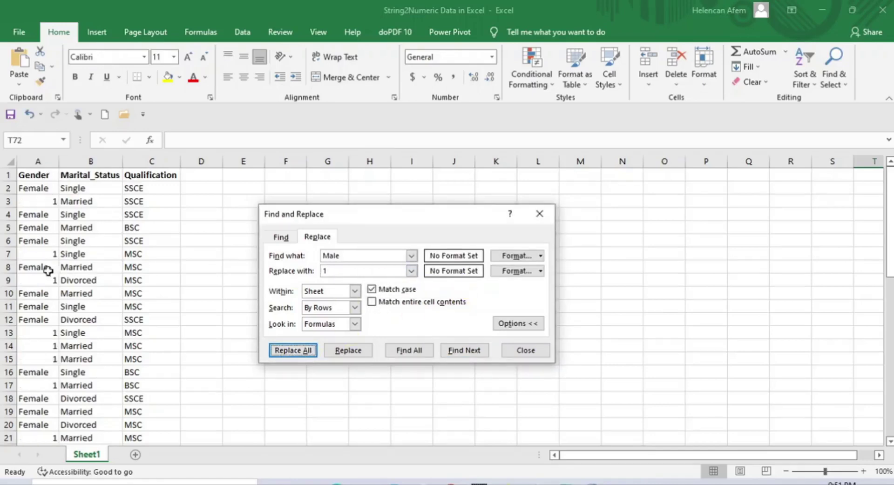
pyautogui.scroll(-12, 45, 380)
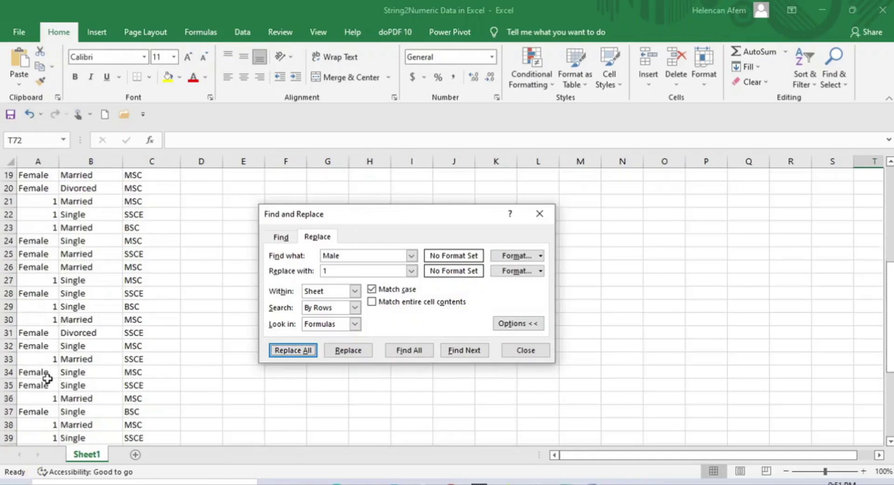
pyautogui.scroll(12, 45, 382)
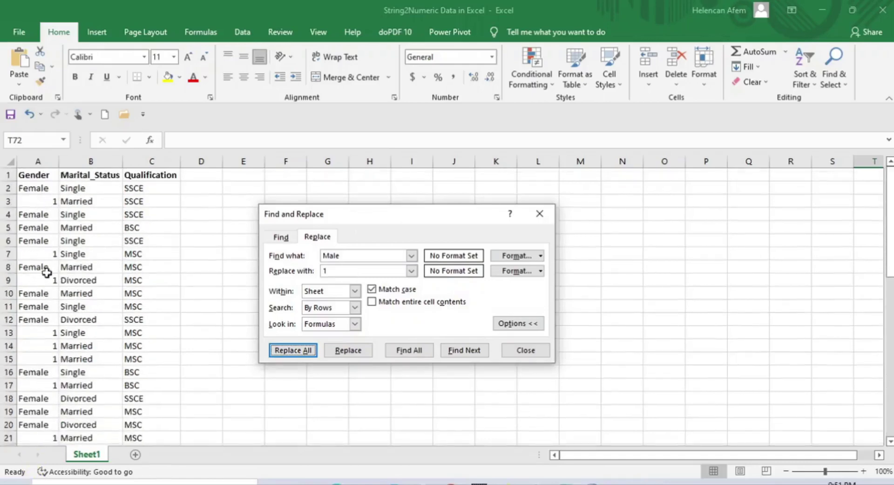
# - Replace every "Female" entry in the Gender column with 2
pyautogui.click(345, 256)
pyautogui.moveTo(345, 255); pyautogui.dragTo(319, 256)
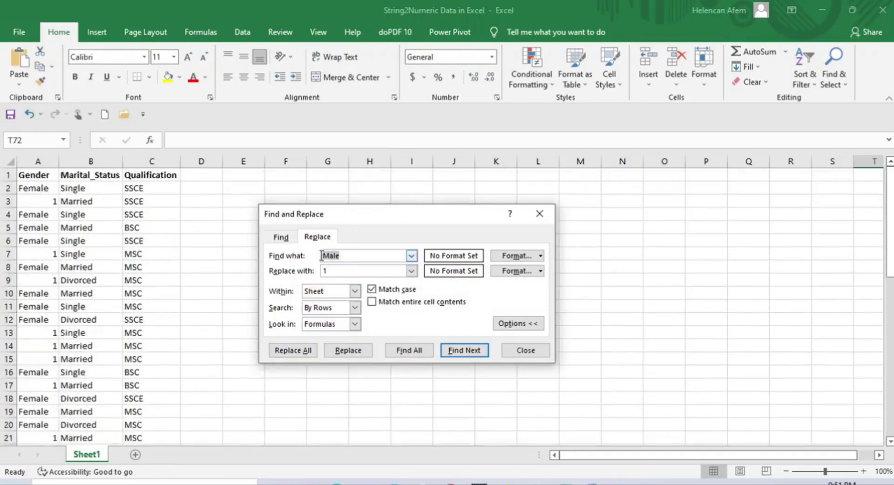
pyautogui.write('Female')
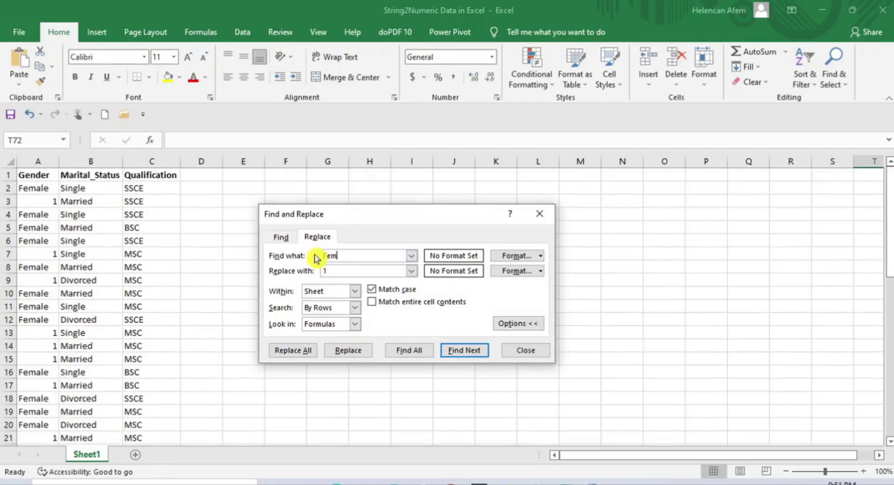
pyautogui.moveTo(330, 271); pyautogui.dragTo(315, 275)
pyautogui.write('2')
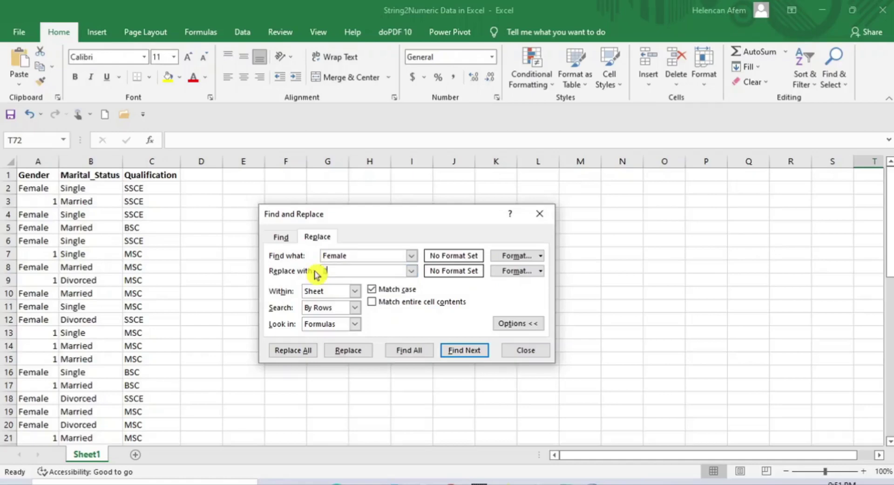
pyautogui.click(295, 351)
pyautogui.click(435, 284)
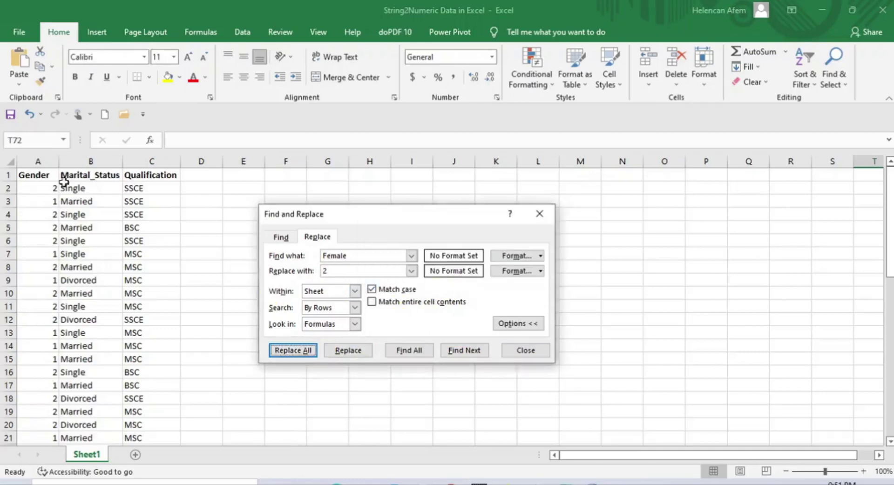
pyautogui.scroll(-13, 54, 233)
pyautogui.scroll(13, 49, 255)
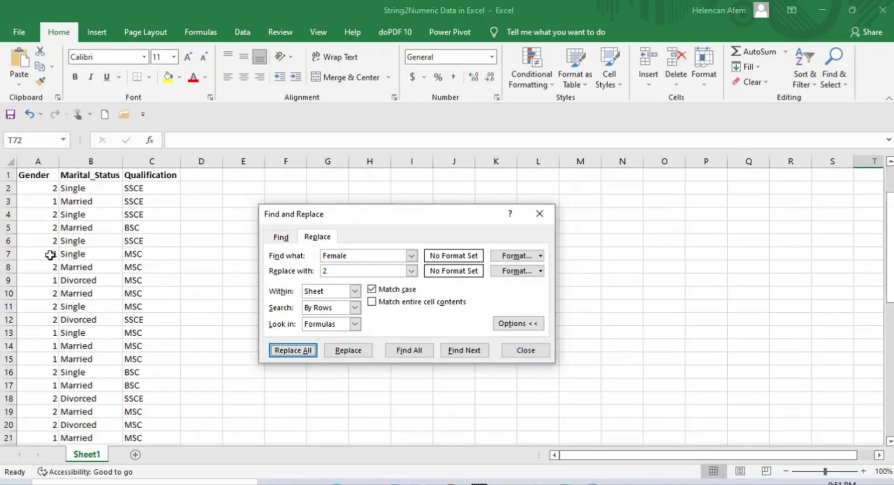
pyautogui.click(350, 256)
pyautogui.moveTo(350, 256); pyautogui.dragTo(325, 258)
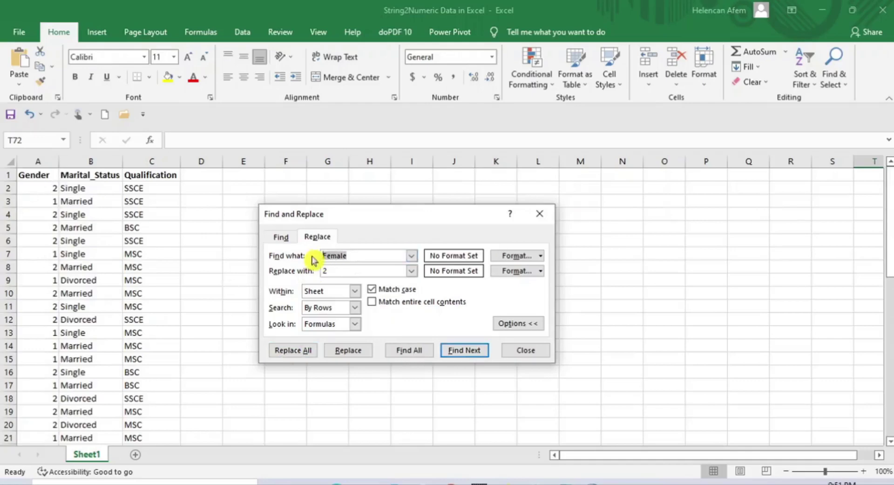
pyautogui.click(380, 254)
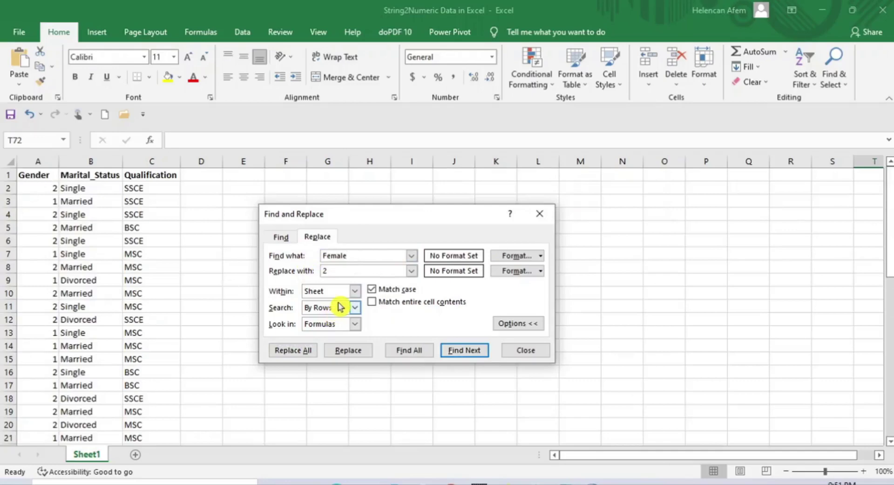
# - Replace every "Single" entry in the Marital_Status column with 1
pyautogui.moveTo(393, 215); pyautogui.dragTo(347, 210)
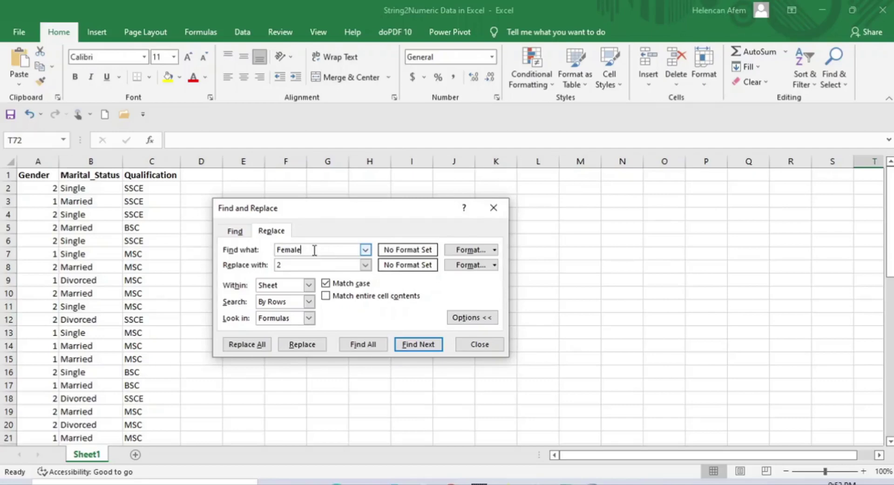
pyautogui.moveTo(314, 250); pyautogui.dragTo(273, 254)
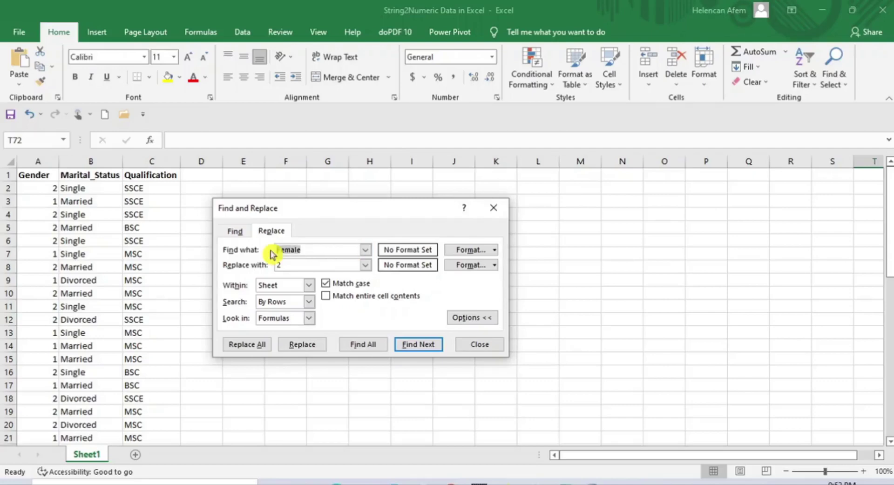
pyautogui.write('Single')
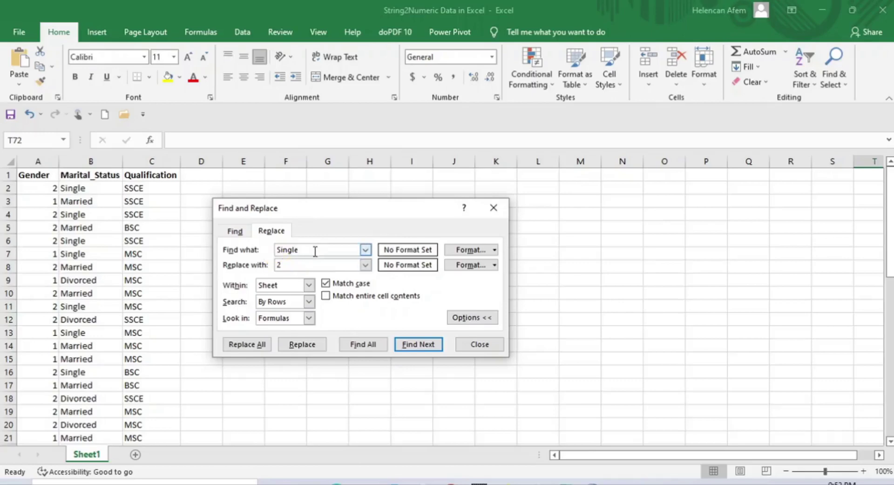
pyautogui.press('Tab')
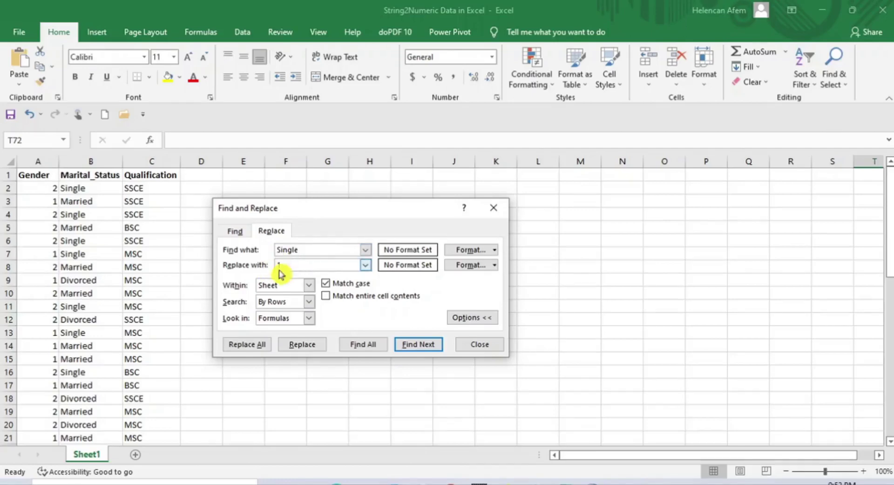
pyautogui.click(256, 348)
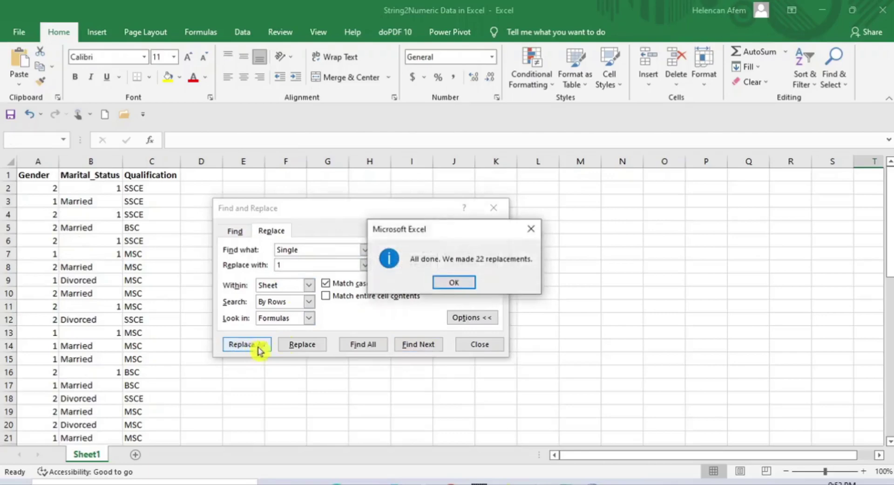
pyautogui.click(453, 282)
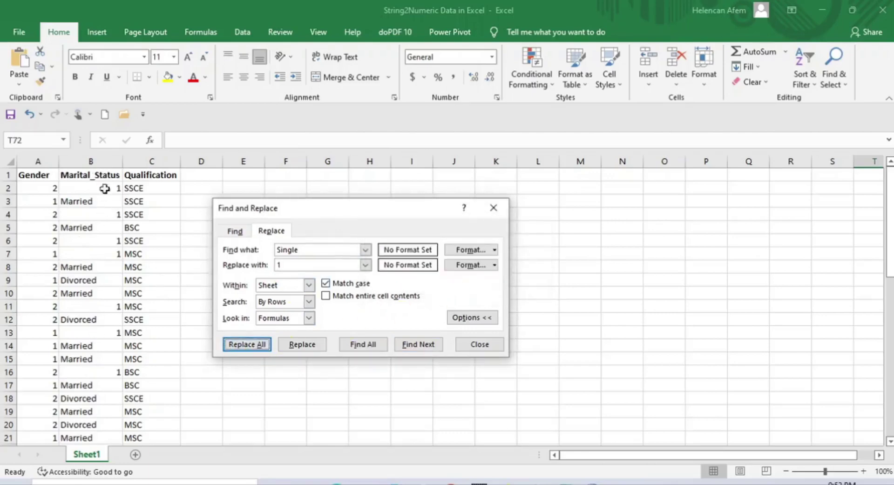
# - Replace every "Married" entry in the Marital_Status column with 2
pyautogui.doubleClick(274, 250)
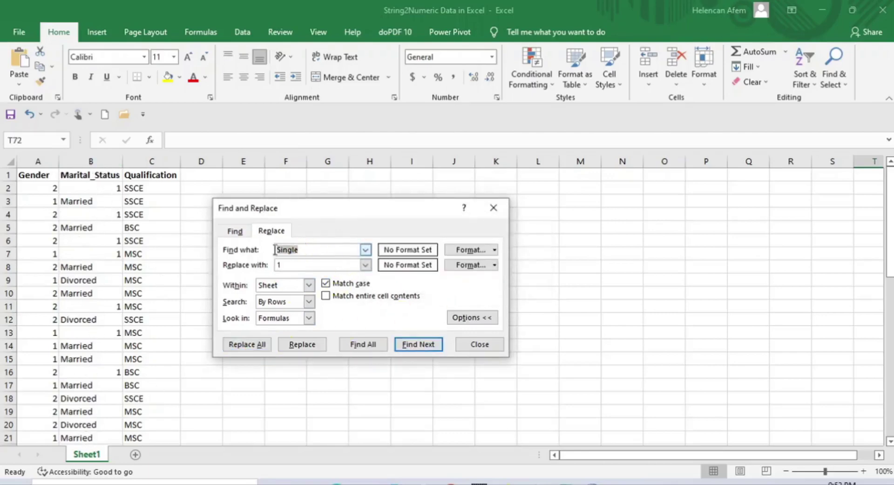
pyautogui.write('Married')
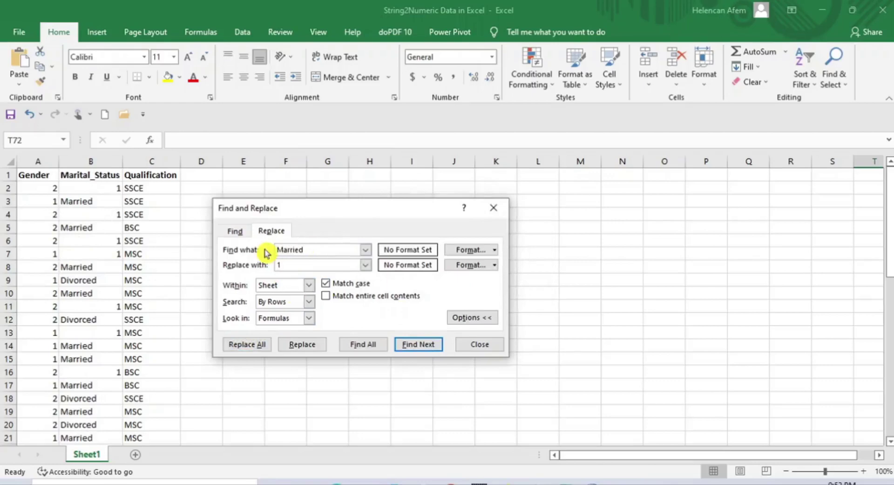
pyautogui.press('Tab')
pyautogui.write('2')
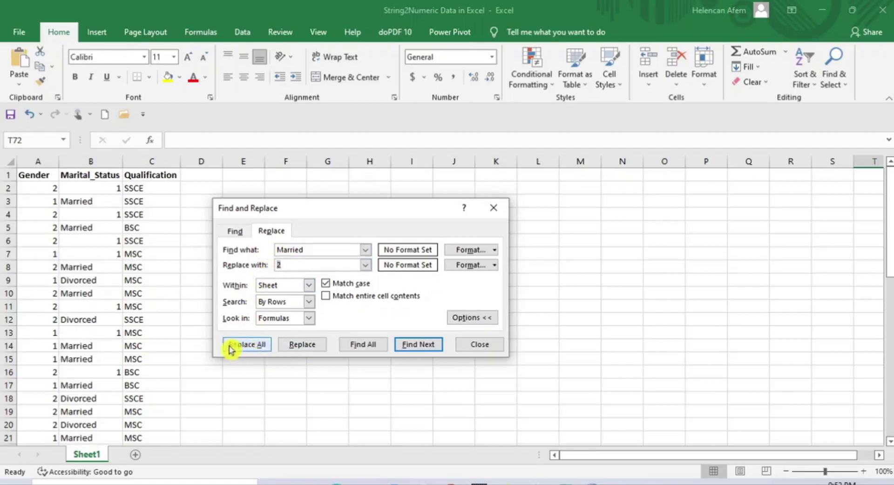
pyautogui.click(247, 349)
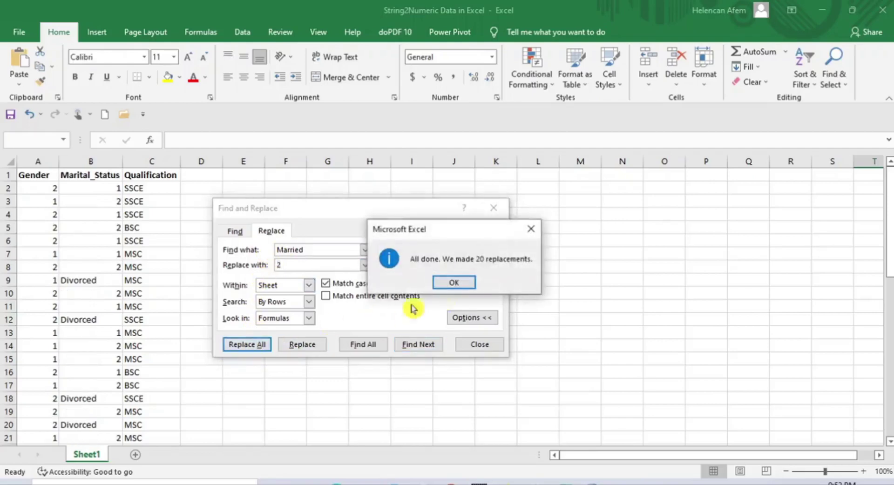
pyautogui.click(450, 285)
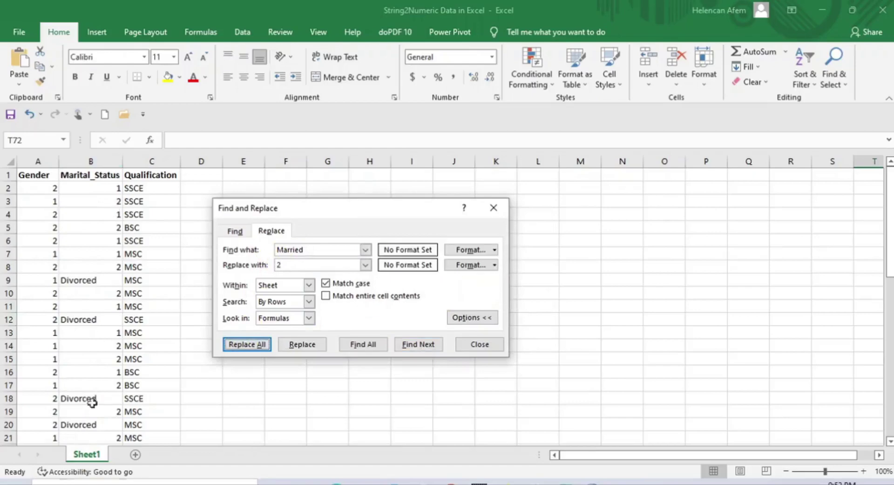
pyautogui.scroll(-6, 100, 350)
pyautogui.scroll(-6, 101, 350)
pyautogui.scroll(12, 100, 350)
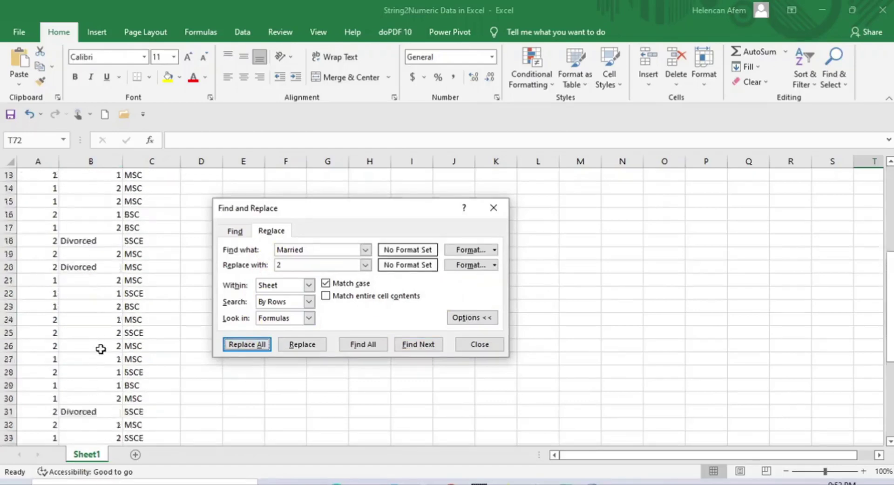
# - Replace every "Divorced" entry in the Marital_Status column with 3 and check the whole column
pyautogui.doubleClick(307, 250)
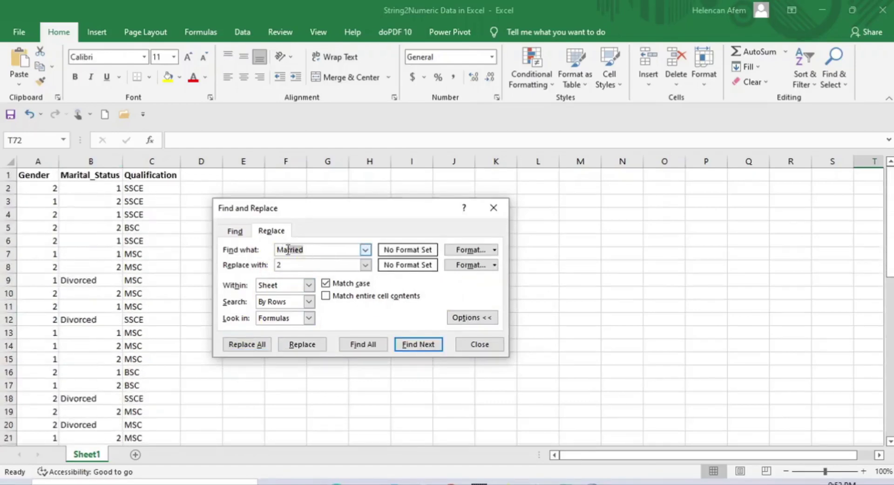
pyautogui.click(274, 252)
pyautogui.press('BackSpace')
pyautogui.write('Divorced')
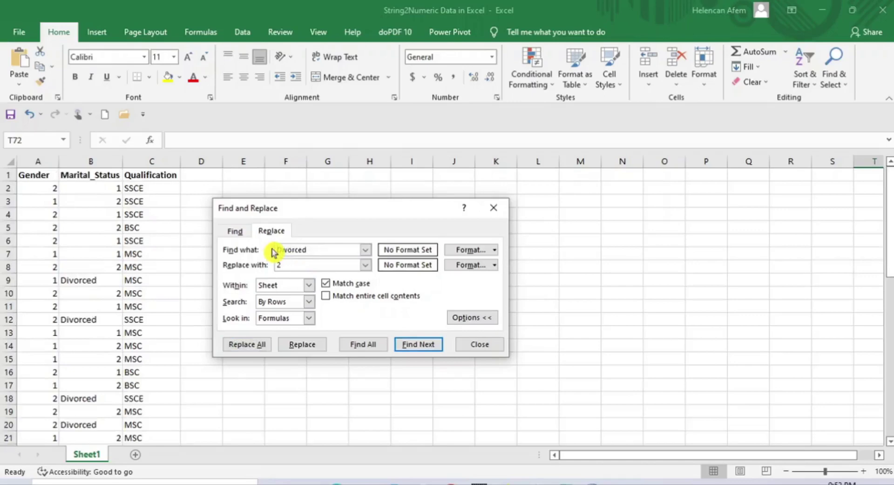
pyautogui.press('Tab')
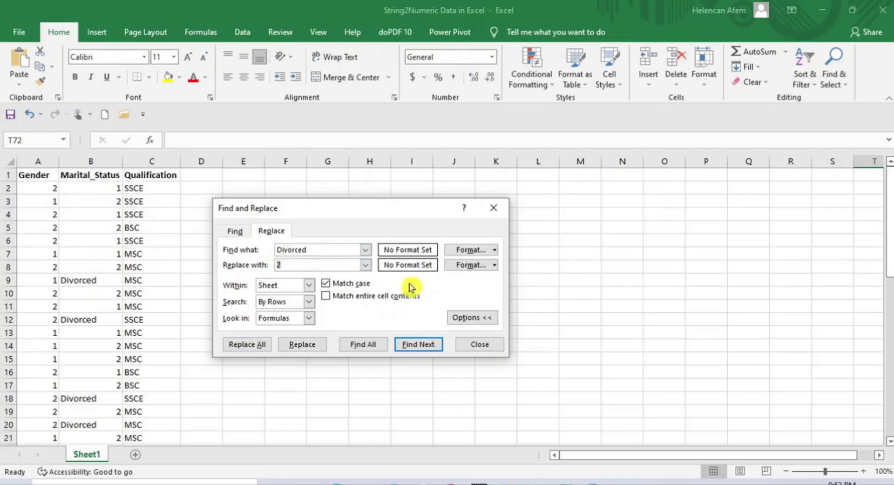
pyautogui.write('3')
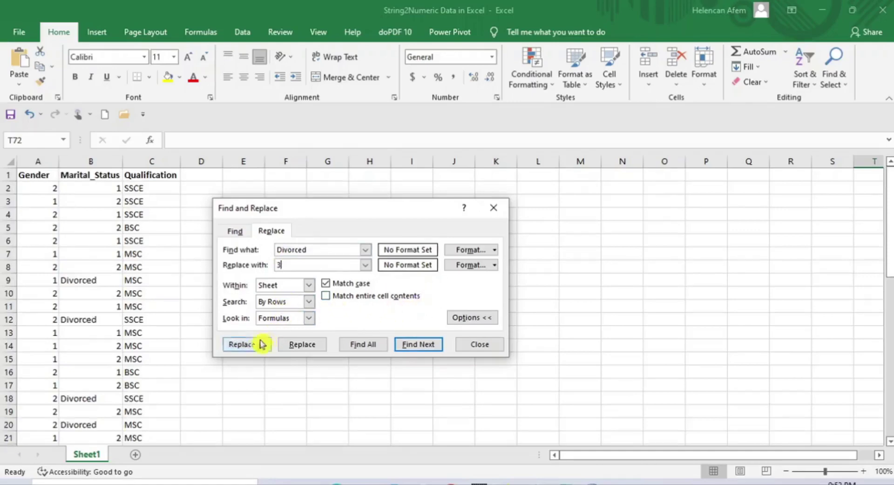
pyautogui.click(239, 346)
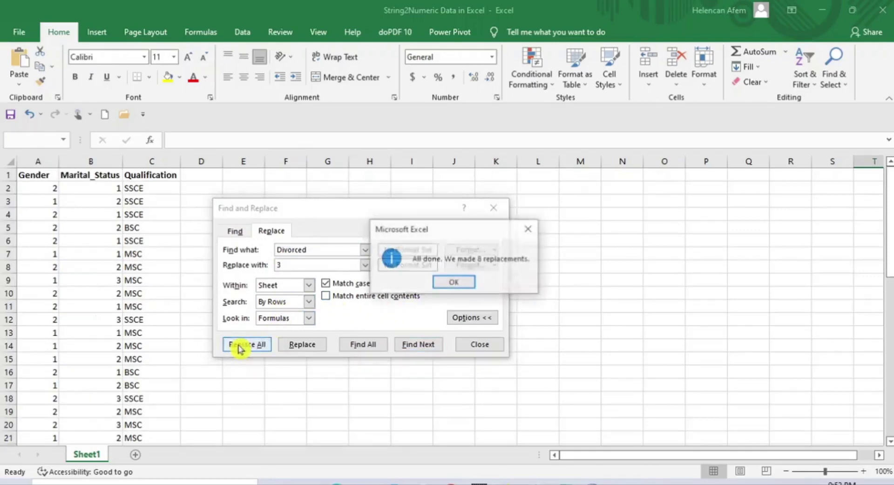
pyautogui.click(445, 285)
pyautogui.click(92, 162)
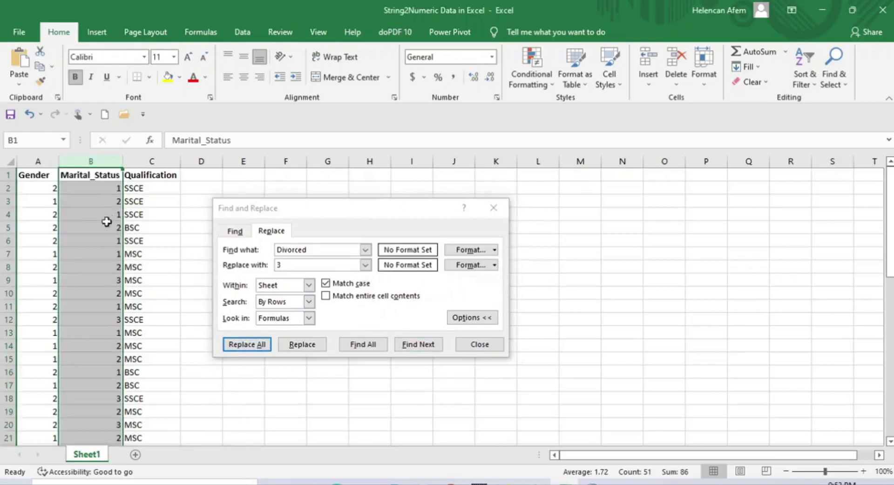
pyautogui.scroll(-12, 99, 251)
pyautogui.scroll(12, 99, 251)
pyautogui.click(110, 175)
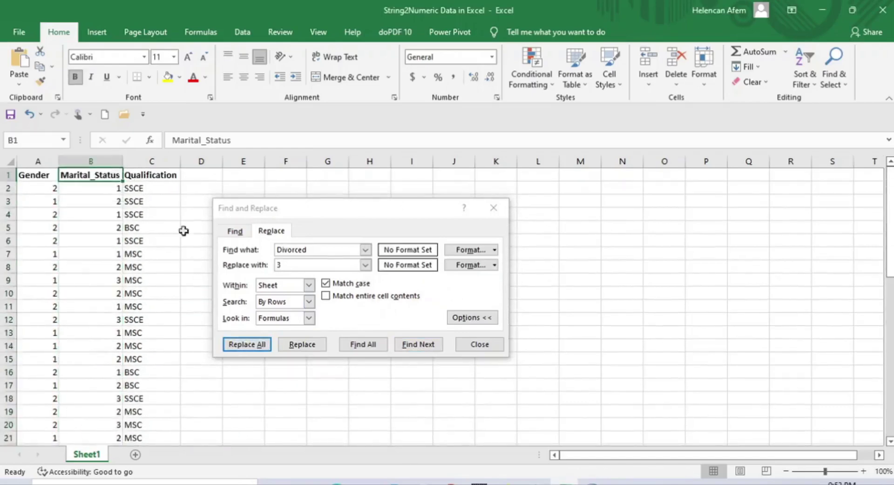
# - Replace every "SSCE" entry in the Qualification column with 1
pyautogui.click(270, 252)
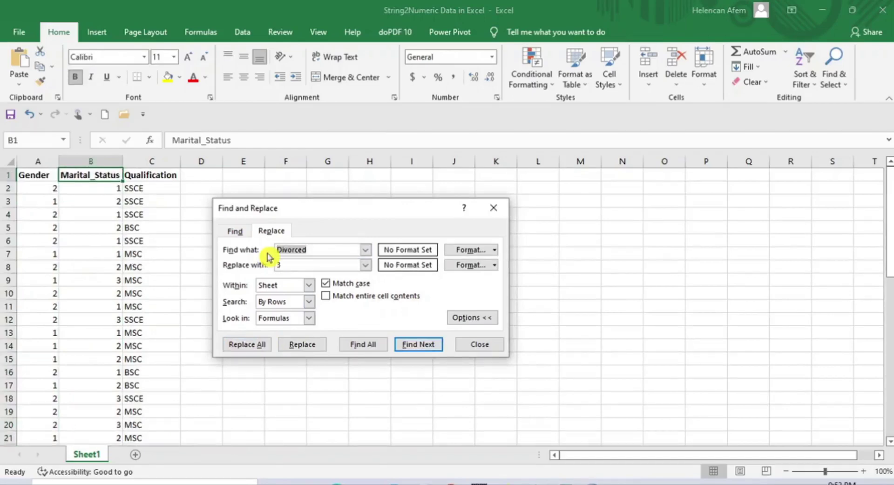
pyautogui.write('SSCE')
pyautogui.press('Tab')
pyautogui.write('1')
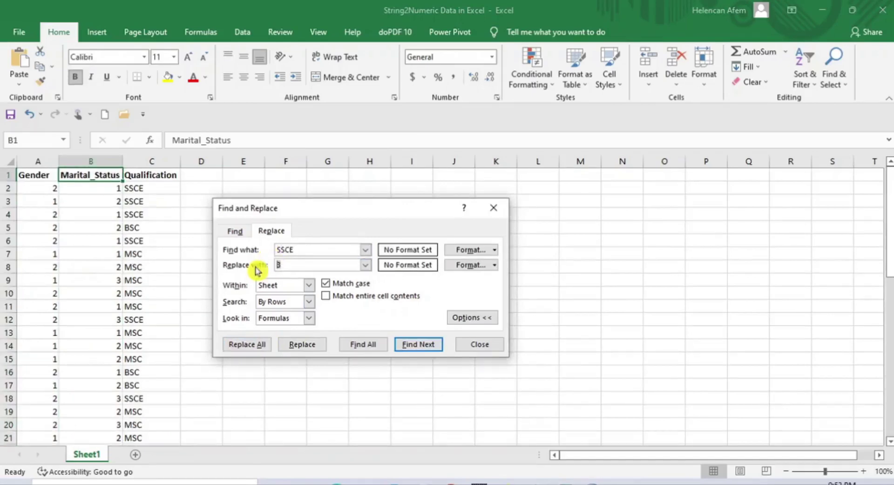
pyautogui.click(256, 344)
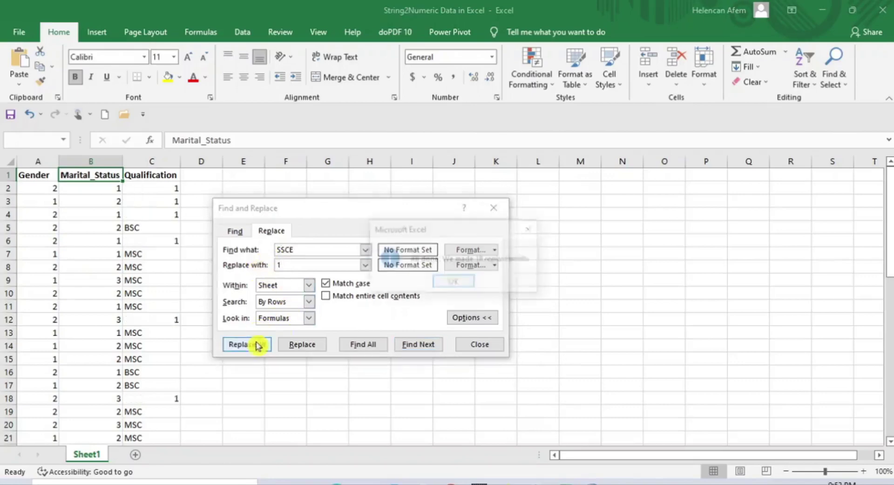
pyautogui.click(442, 285)
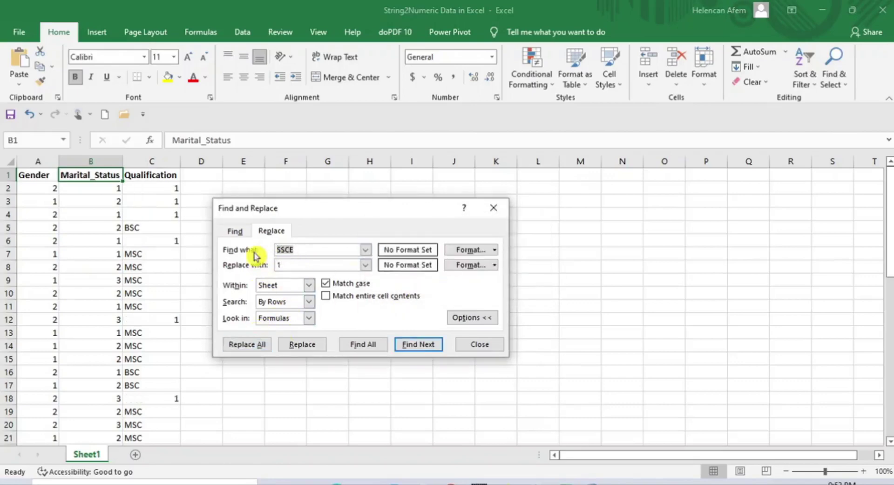
# - Replace every "BSC" entry in the Qualification column with 2
pyautogui.write('BSC')
pyautogui.press('Tab')
pyautogui.click(251, 344)
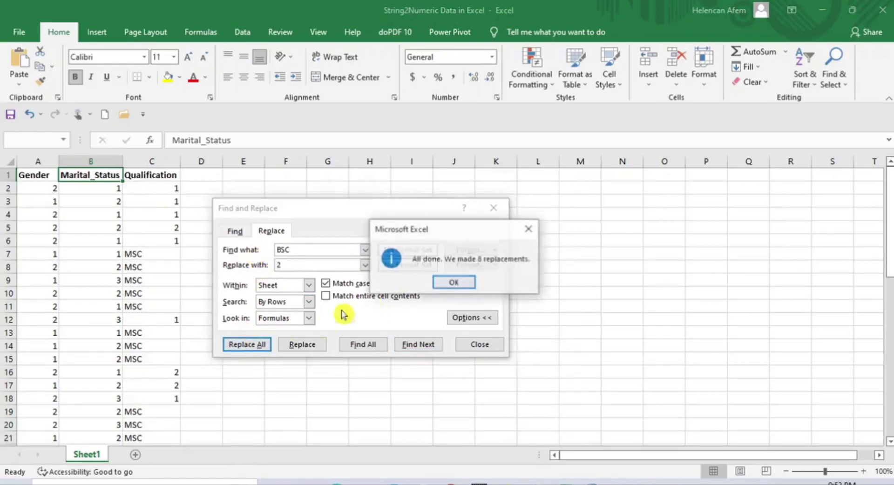
pyautogui.click(466, 283)
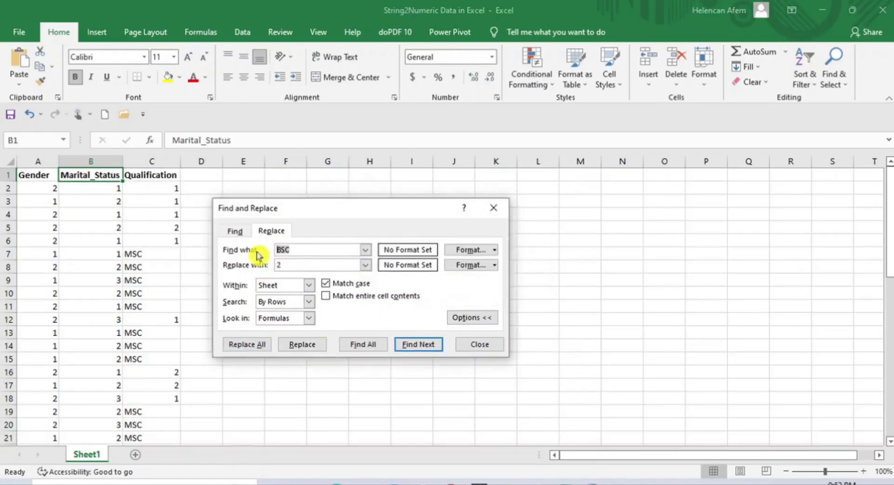
# - Replace every "MSC" entry in the Qualification column with 3
pyautogui.write('MSC')
pyautogui.press('Tab')
pyautogui.write('3')
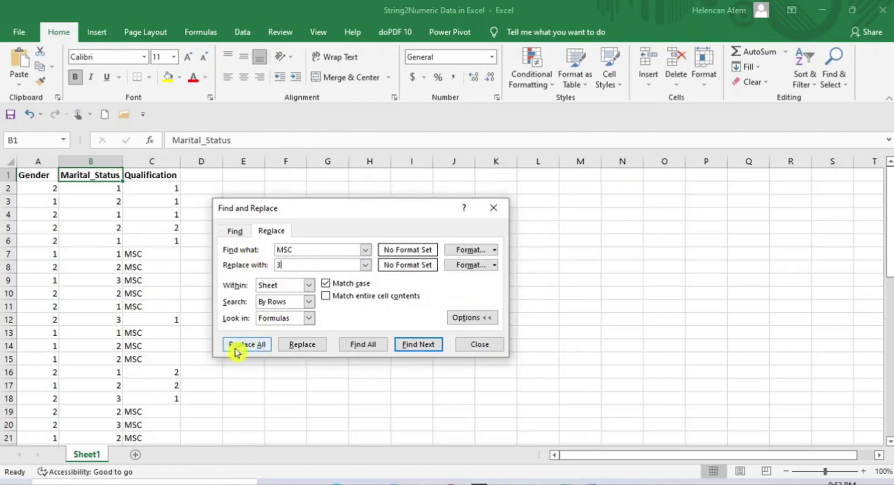
pyautogui.click(254, 349)
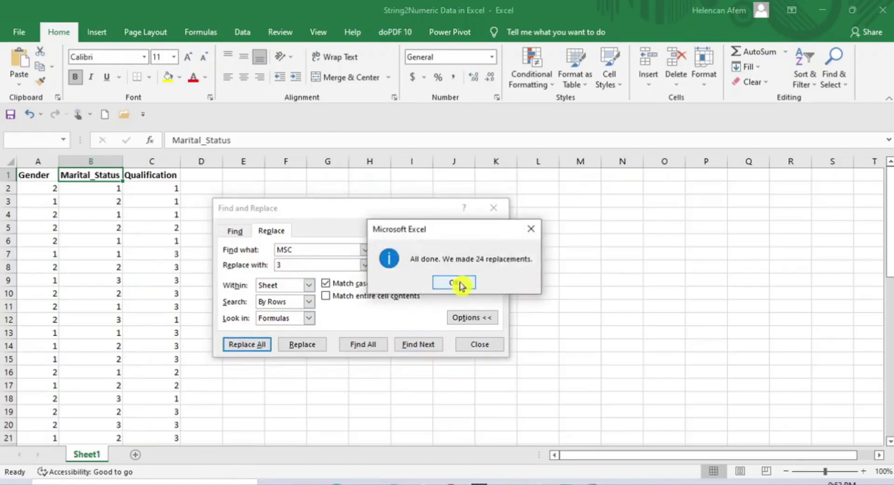
pyautogui.click(459, 283)
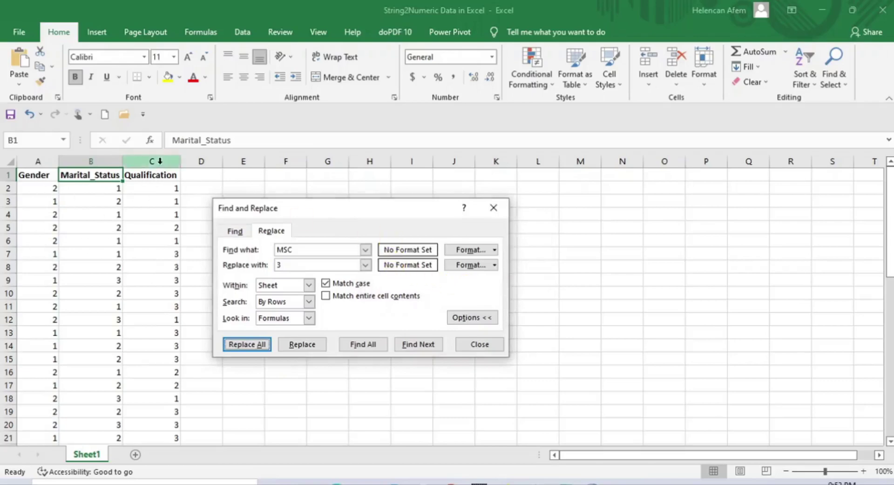
# - Check the Qualification column down to its last record and close Find and Replace
pyautogui.click(160, 161)
pyautogui.scroll(-6, 150, 222)
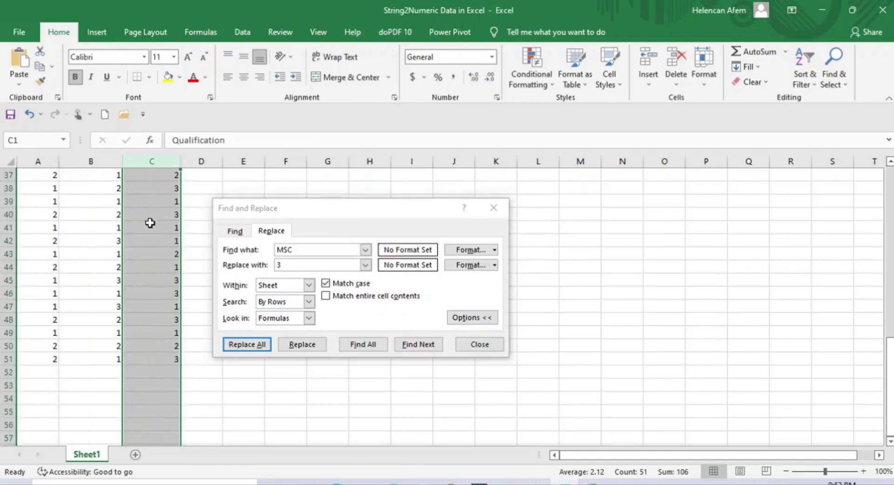
pyautogui.scroll(6, 150, 223)
pyautogui.moveTo(55, 161); pyautogui.dragTo(164, 161)
pyautogui.click(165, 187)
pyautogui.click(477, 347)
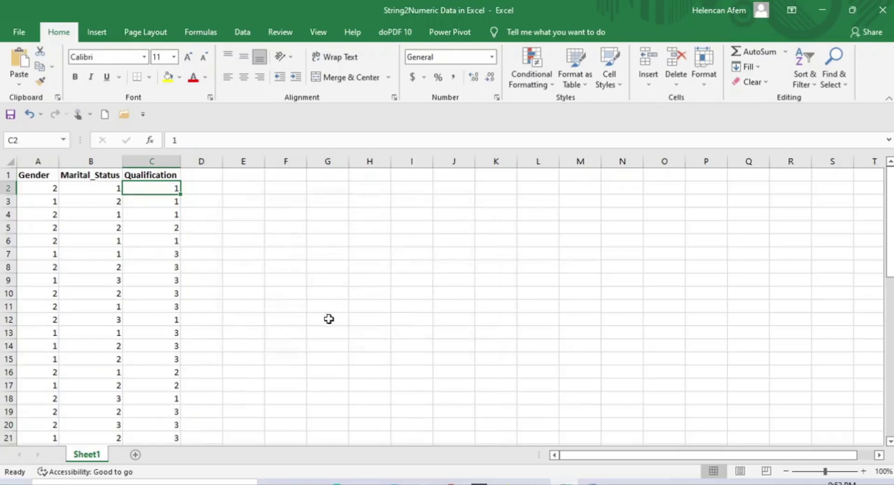
# - Review the codes in the Gender, Marital_Status and Qualification columns from the header row through the lower records
pyautogui.moveTo(40, 161); pyautogui.dragTo(146, 167)
pyautogui.scroll(-13, 144, 251)
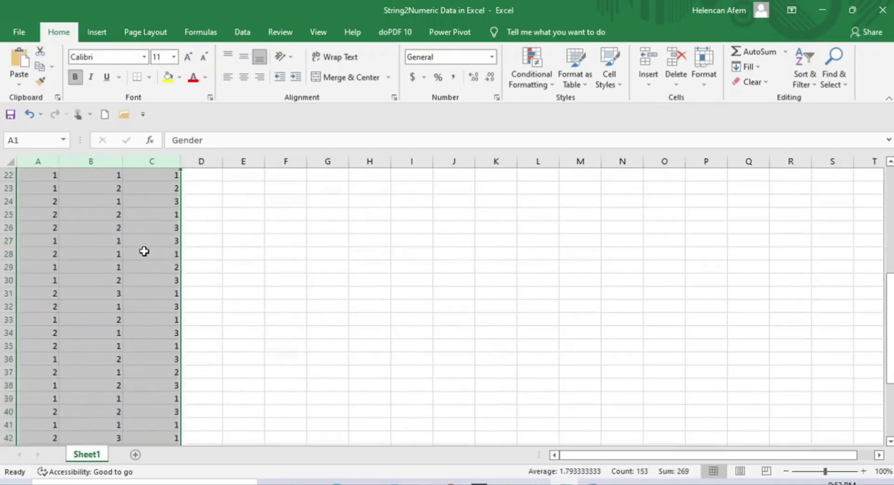
pyautogui.scroll(13, 144, 251)
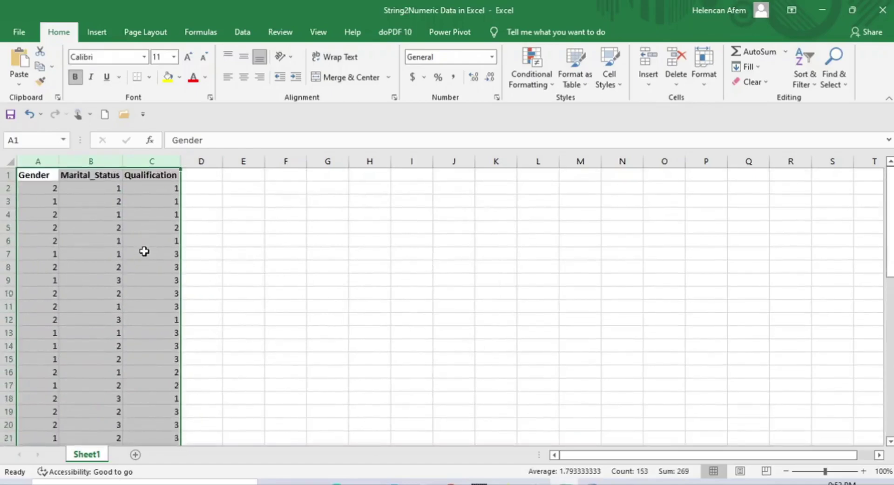
pyautogui.click(50, 177)
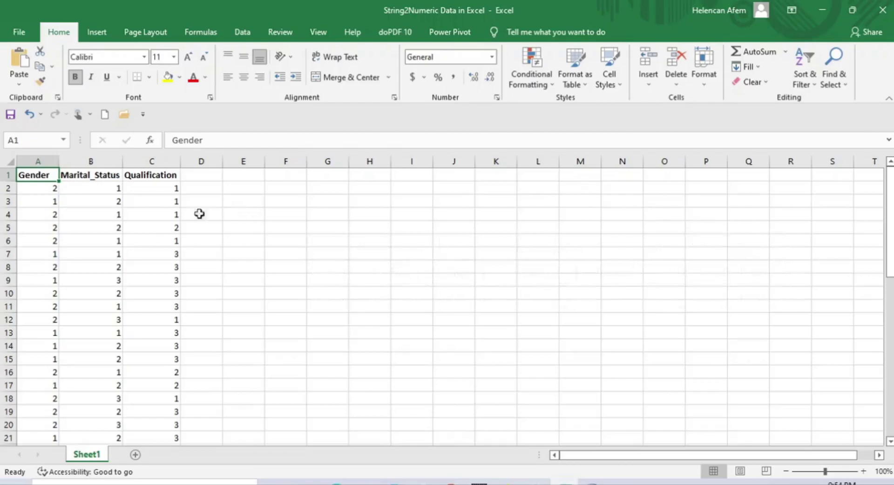
pyautogui.scroll(-1, 58, 192)
pyautogui.scroll(-5, 58, 192)
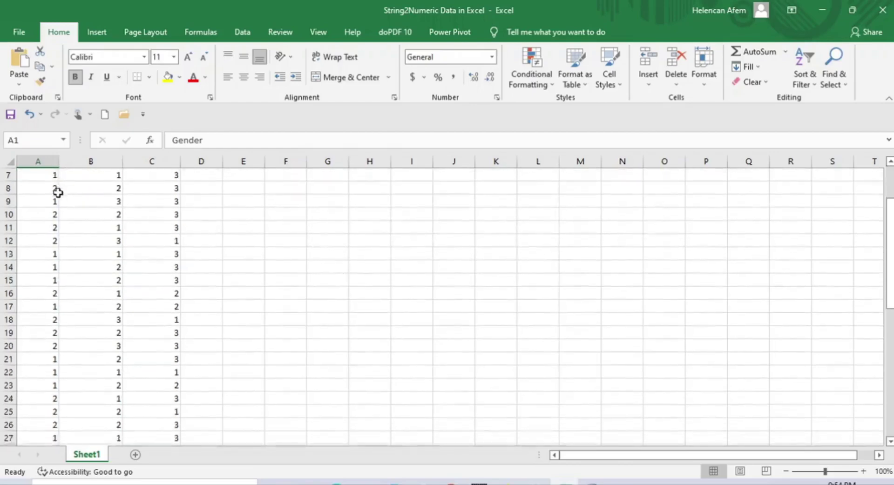
pyautogui.scroll(-6, 58, 192)
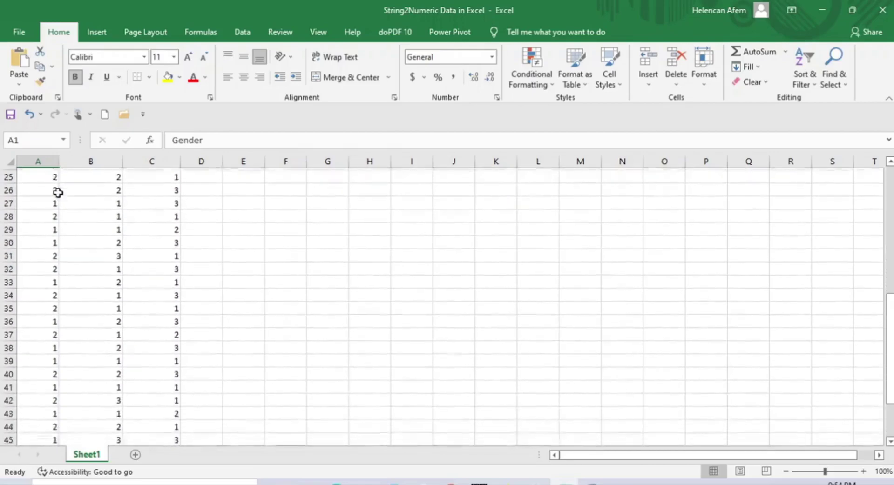
pyautogui.scroll(-1, 58, 193)
pyautogui.scroll(8, 58, 192)
pyautogui.scroll(5, 59, 193)
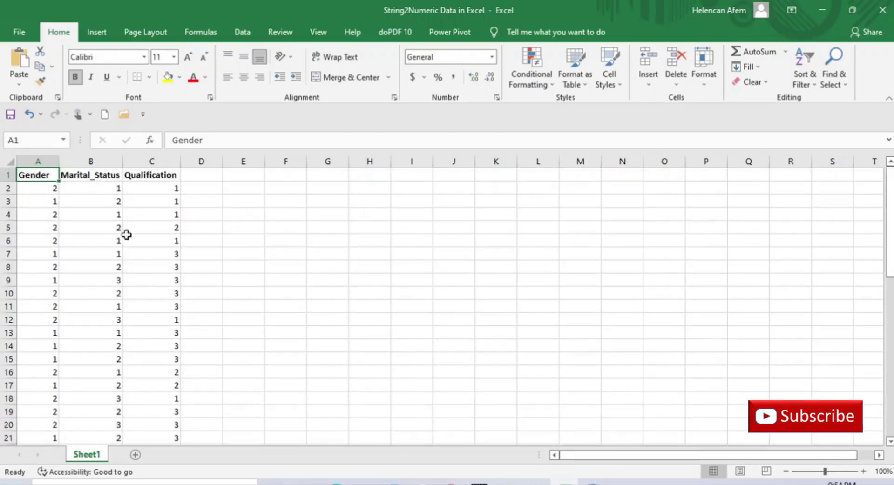
pyautogui.scroll(-2, 126, 235)
pyautogui.scroll(-8, 126, 235)
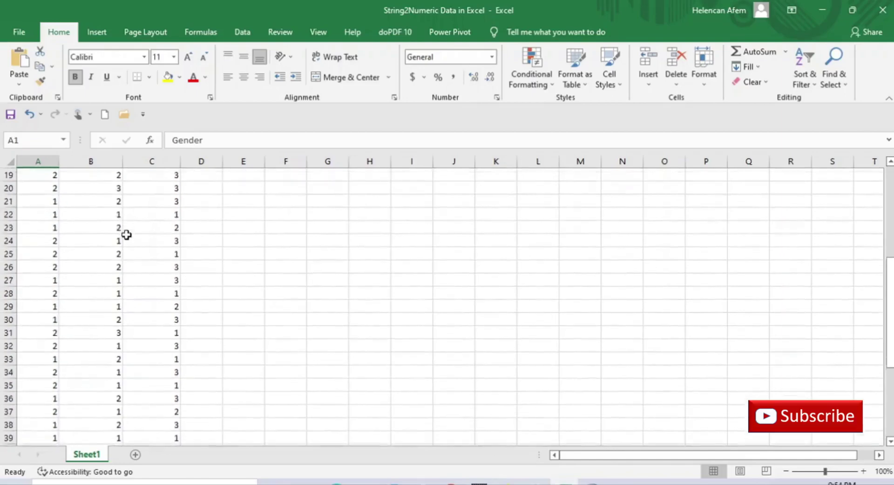
pyautogui.scroll(-2, 126, 234)
pyautogui.scroll(3, 126, 234)
pyautogui.scroll(9, 127, 234)
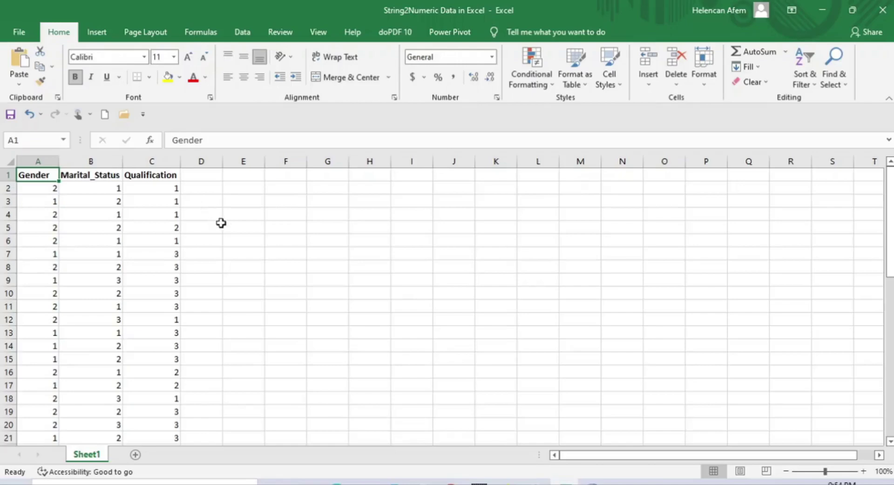
# - Save a copy of the workbook as "My New Data" in the Data folder, as an Excel Workbook
pyautogui.click(18, 32)
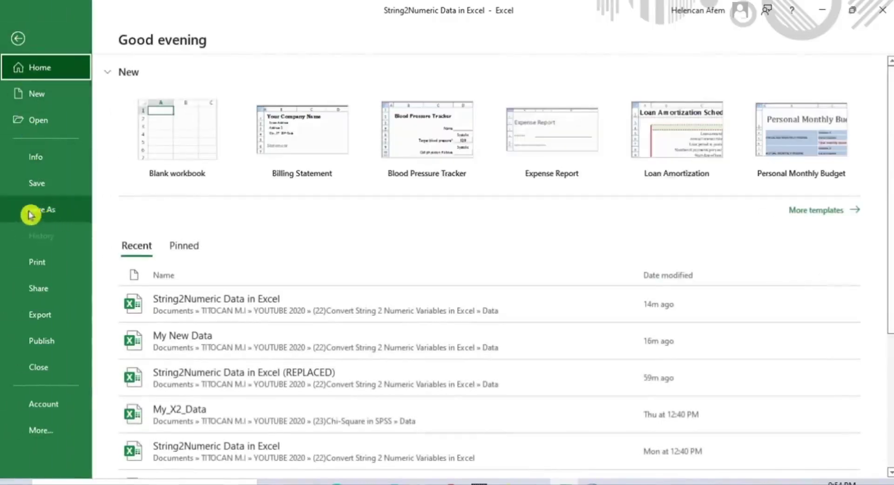
pyautogui.click(49, 212)
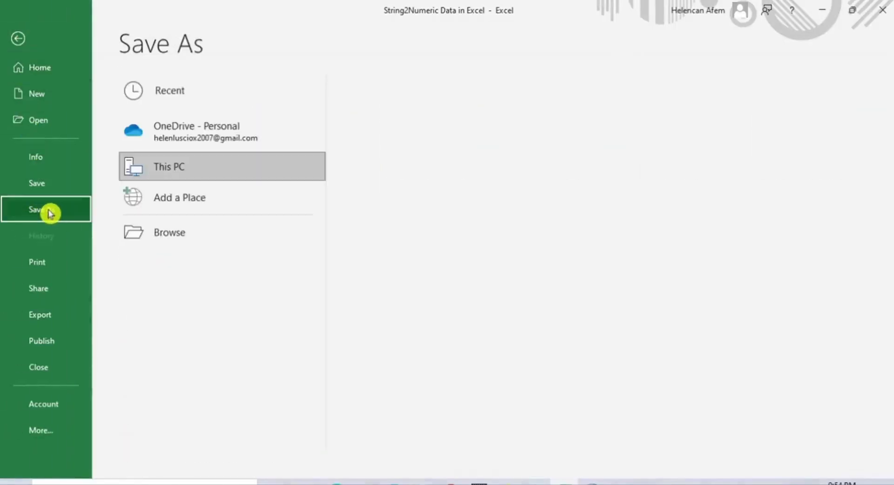
pyautogui.click(158, 233)
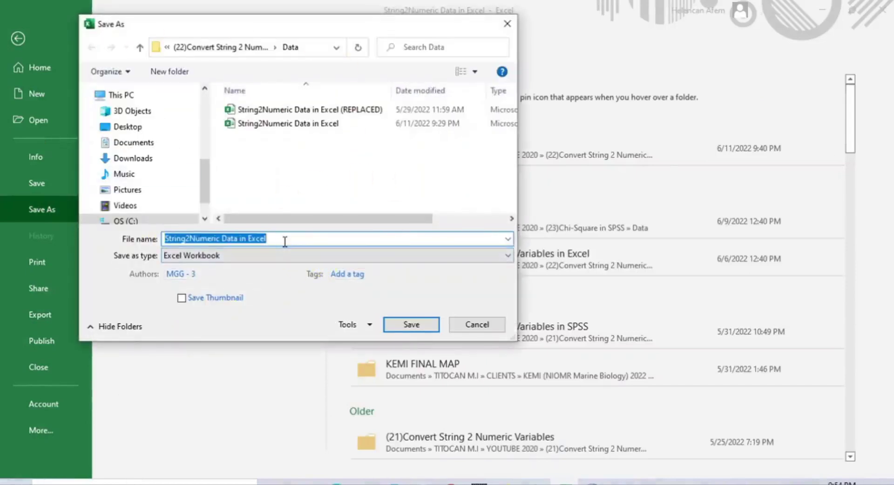
pyautogui.write('My New Data')
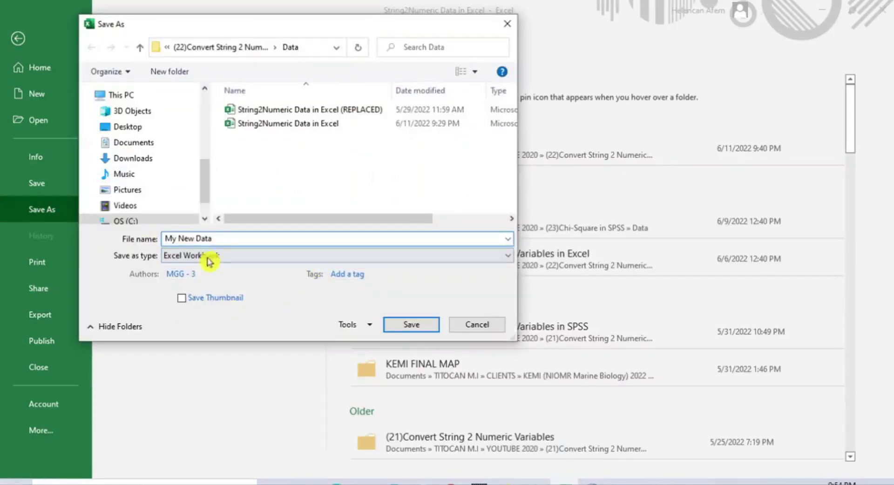
pyautogui.click(411, 328)
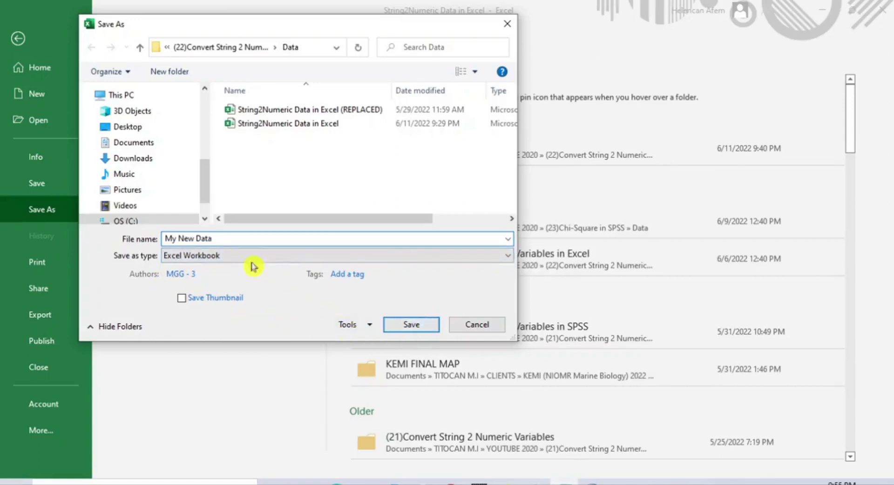
pyautogui.click(412, 326)
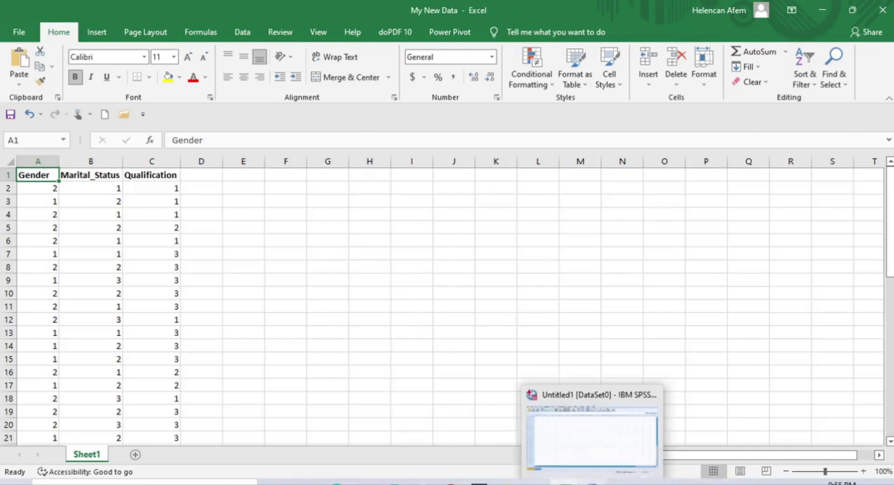
# - Switch to IBM SPSS Statistics and browse for a data file in the Data folder of "(22)Convert String 2 Numeric Variables in Excel"
pyautogui.click(595, 483)
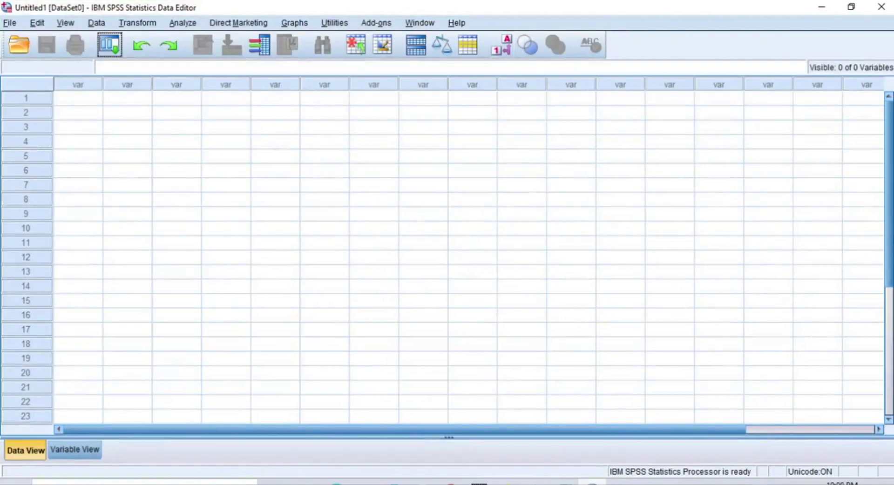
pyautogui.click(27, 60)
pyautogui.doubleClick(427, 236)
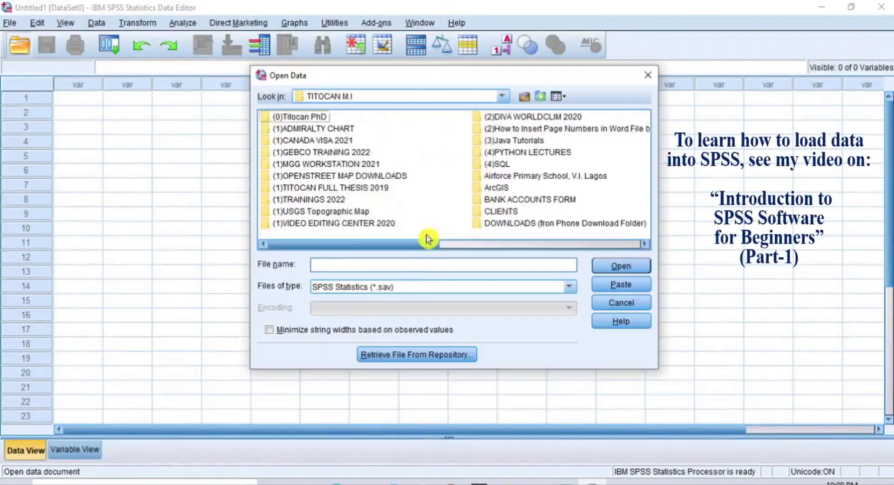
pyautogui.hscroll(5, 427, 239)
pyautogui.doubleClick(471, 189)
pyautogui.doubleClick(264, 127)
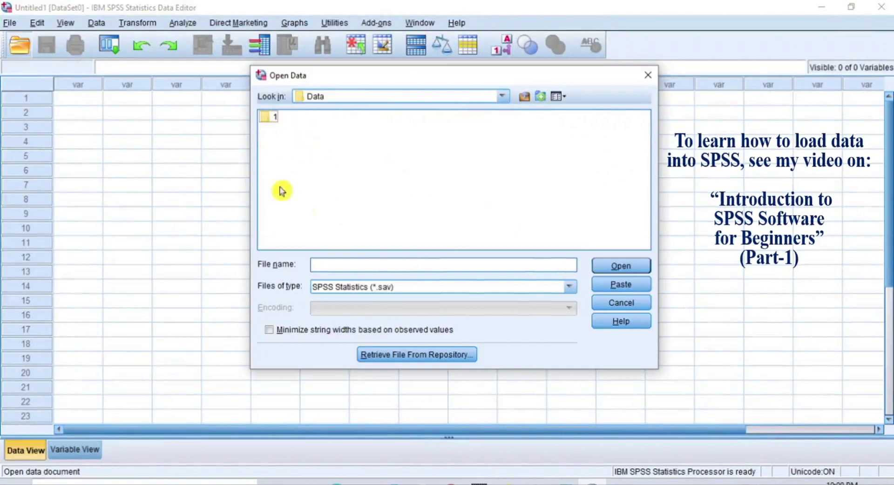
# - Import the Excel file "My New Data.xlsx" from Sheet1, reading variable names from the first row of data
pyautogui.click(380, 287)
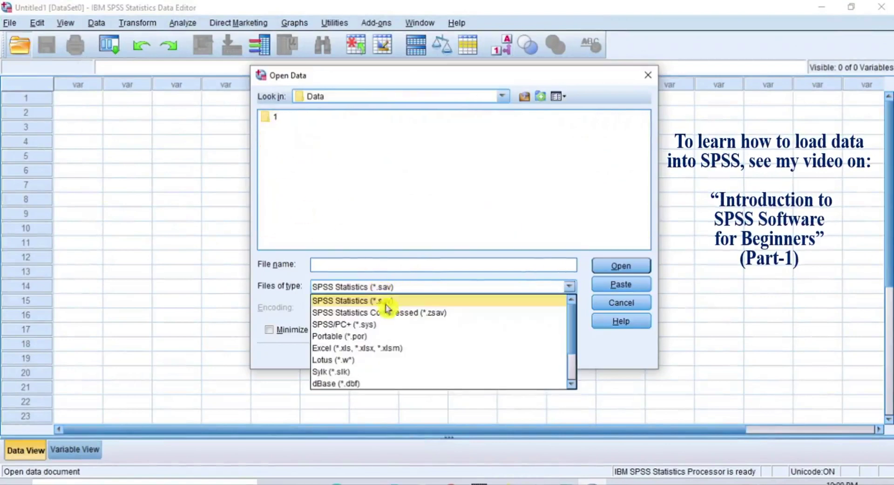
pyautogui.click(384, 348)
pyautogui.click(294, 130)
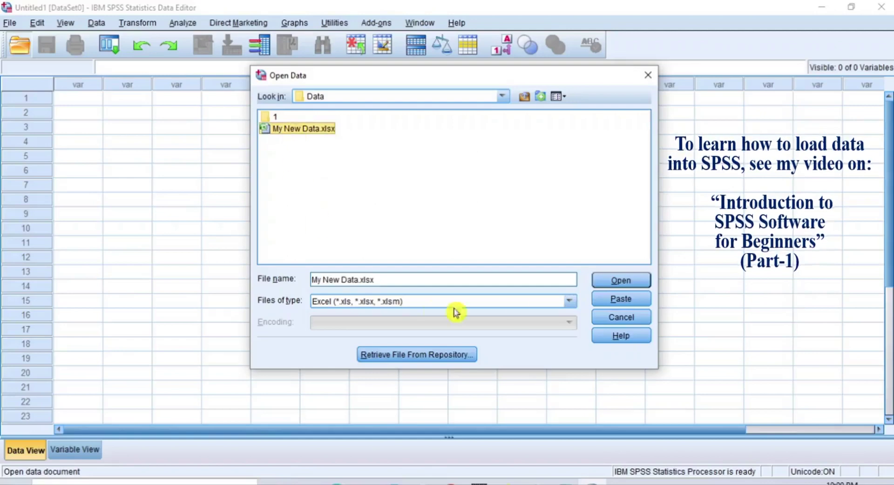
pyautogui.click(609, 284)
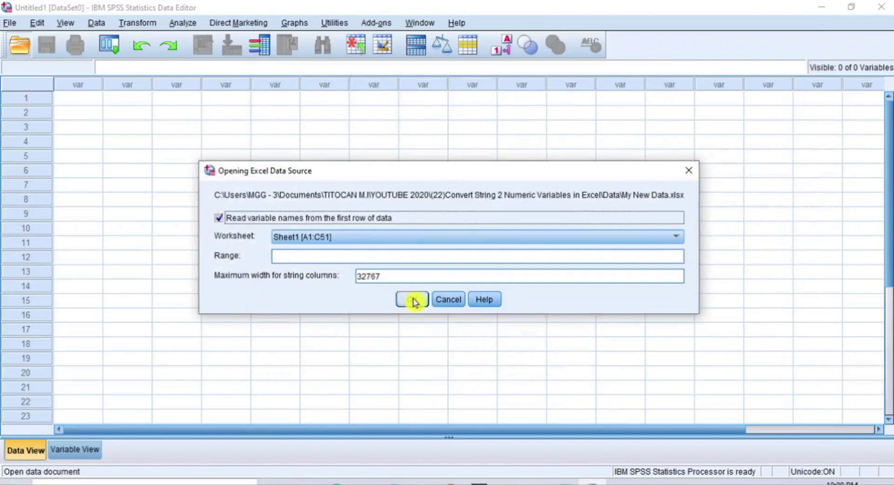
pyautogui.click(413, 300)
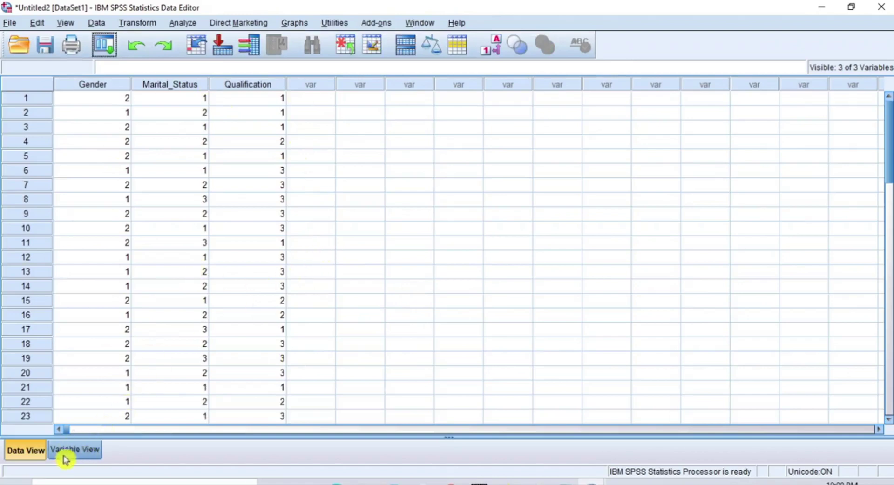
# - Check the variable types of Gender, Marital_Status and Qualification in the variable definitions
pyautogui.click(84, 451)
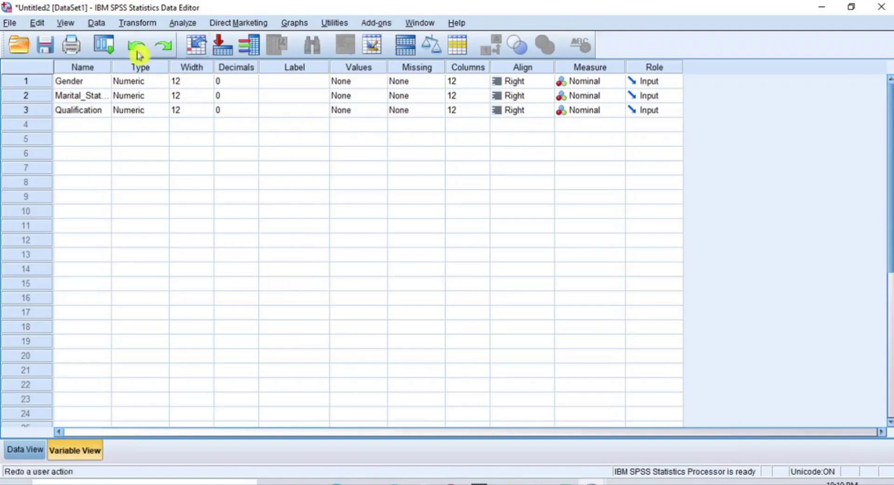
pyautogui.click(140, 68)
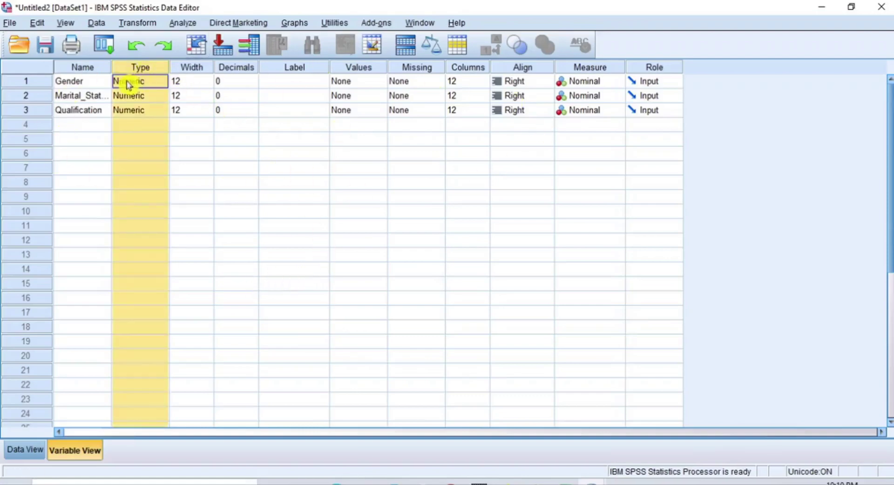
pyautogui.moveTo(130, 82); pyautogui.dragTo(124, 112)
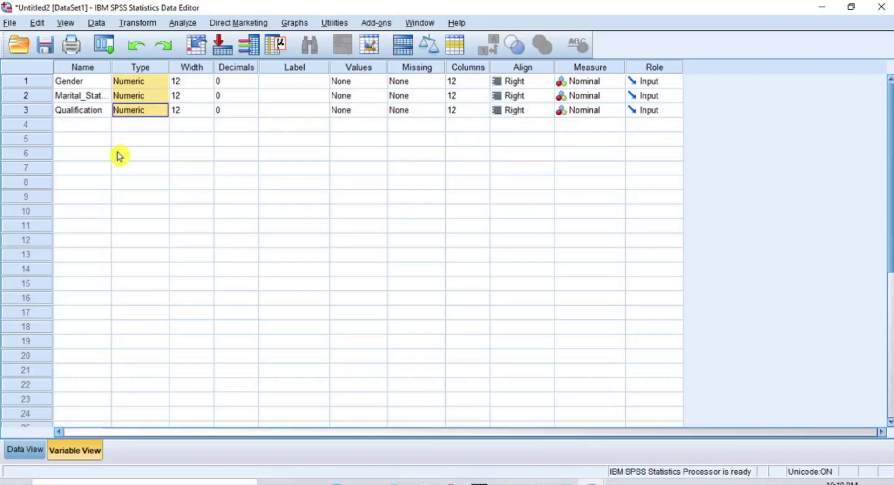
# - Define the value labels for the Gender variable as 1 = Male and 2 = Female
pyautogui.click(364, 70)
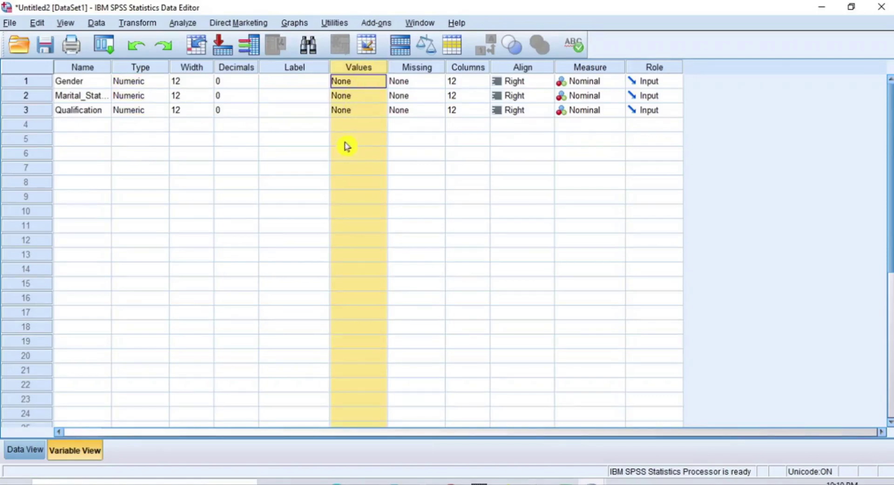
pyautogui.click(347, 84)
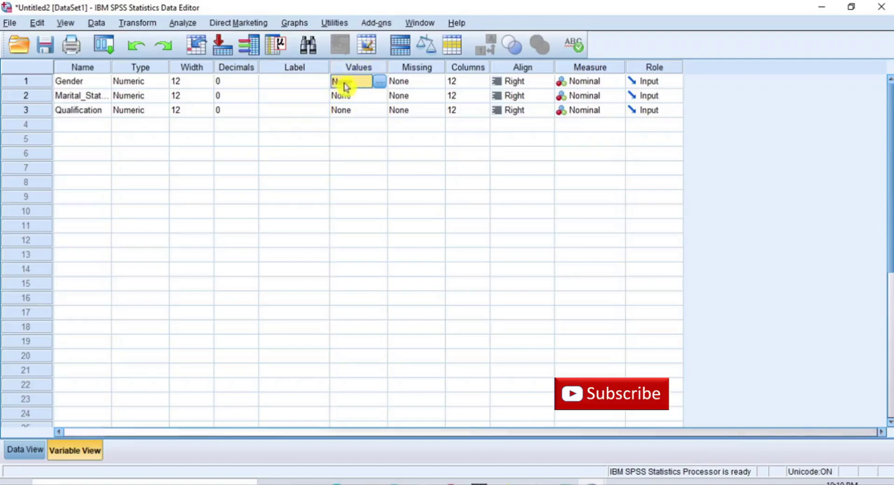
pyautogui.click(380, 86)
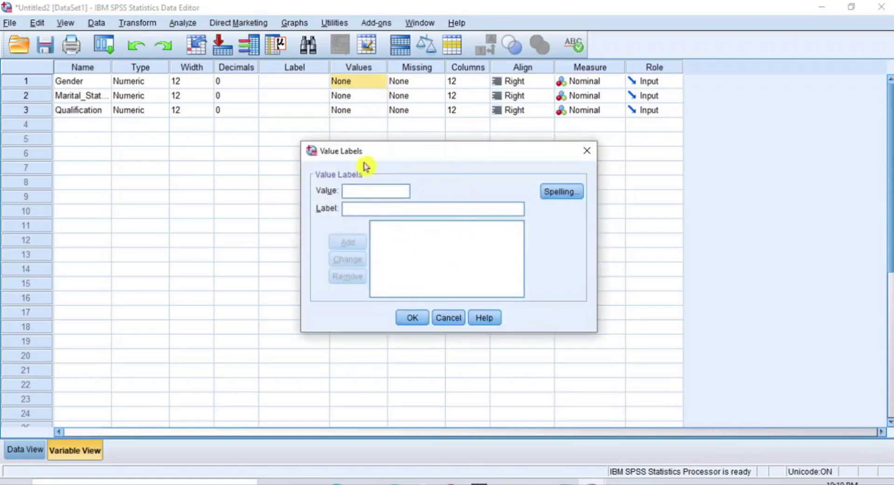
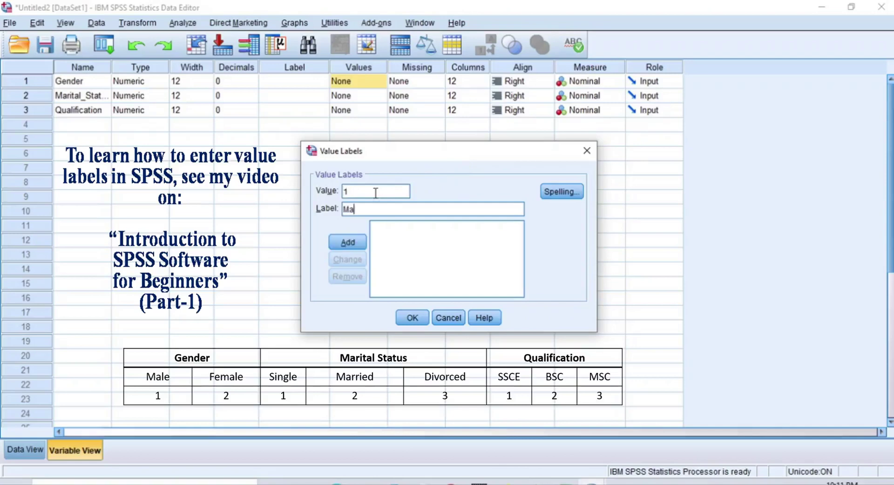
pyautogui.click(358, 243)
pyautogui.write('2')
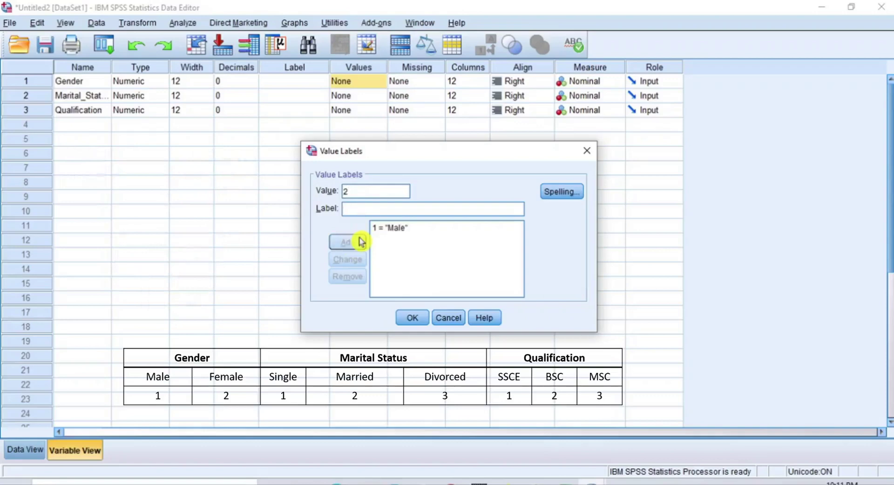
pyautogui.write('Female')
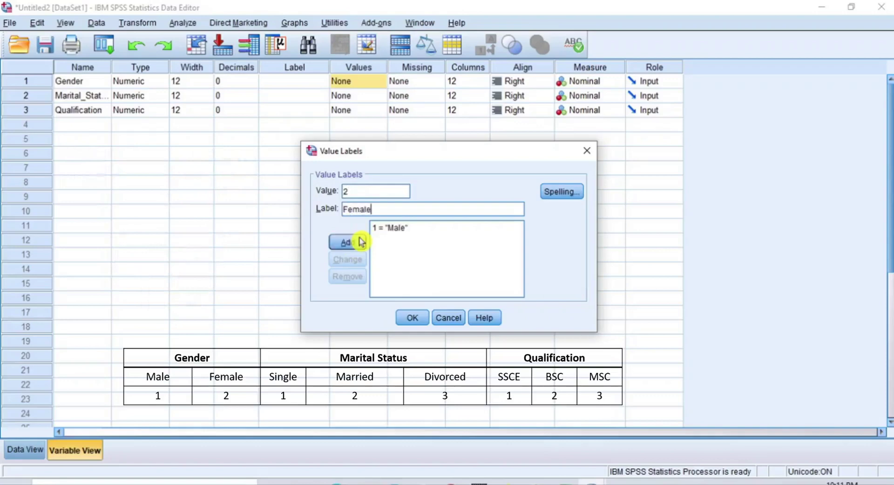
pyautogui.click(362, 241)
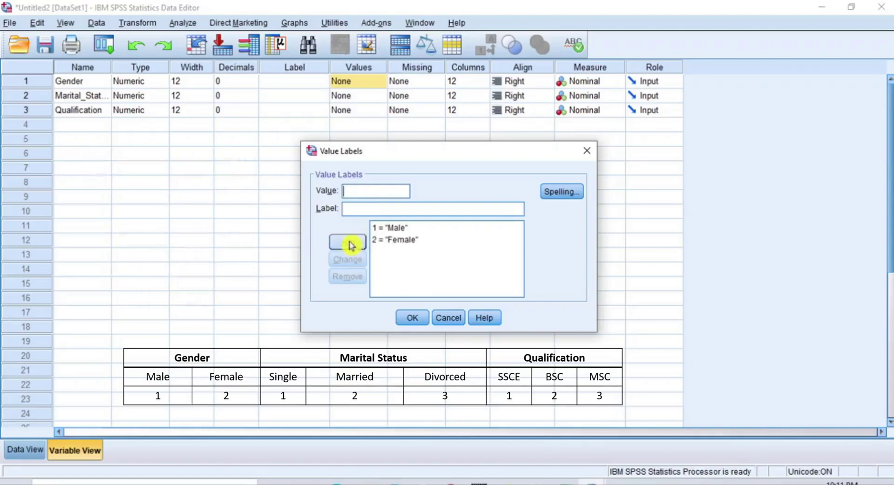
pyautogui.click(415, 318)
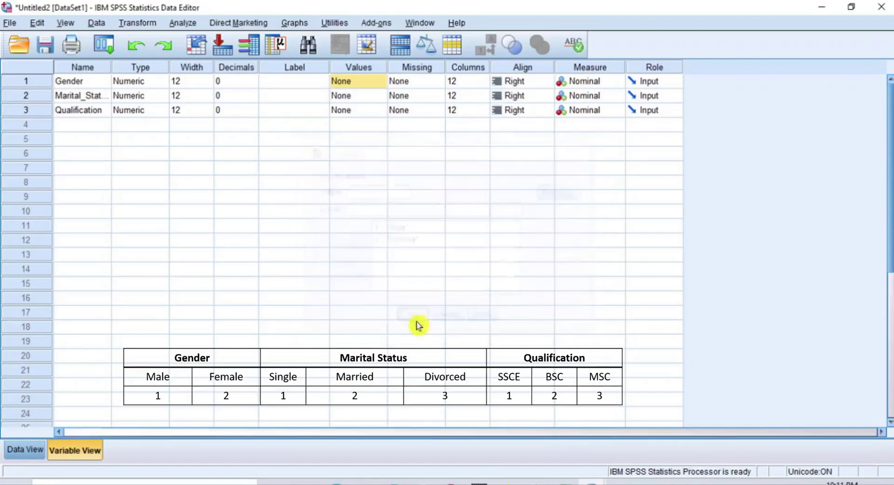
# - Define the value labels for Marital_Status as 1 = Single, 2 = Married and 3 = Divorced
pyautogui.click(350, 95)
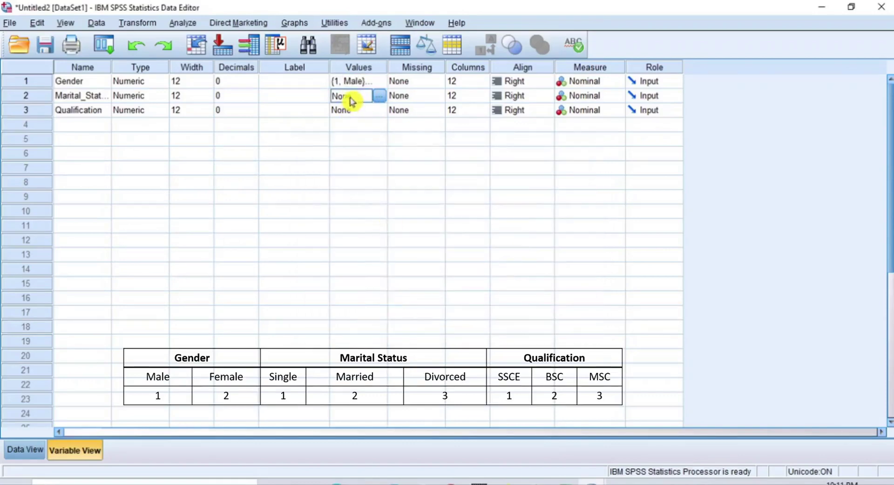
pyautogui.click(379, 96)
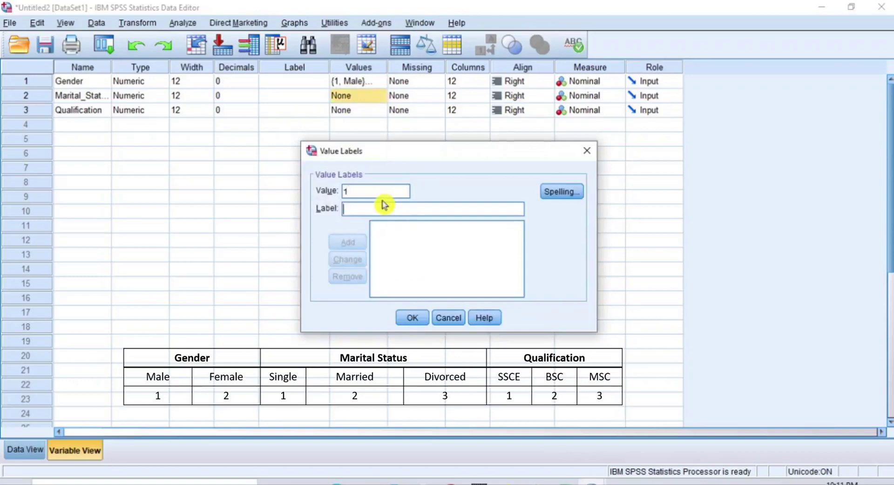
pyautogui.write('S')
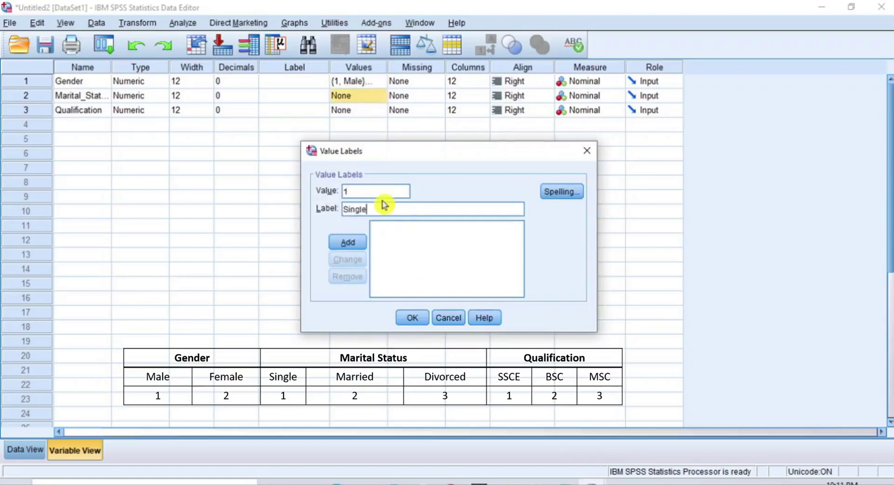
pyautogui.write('ingle')
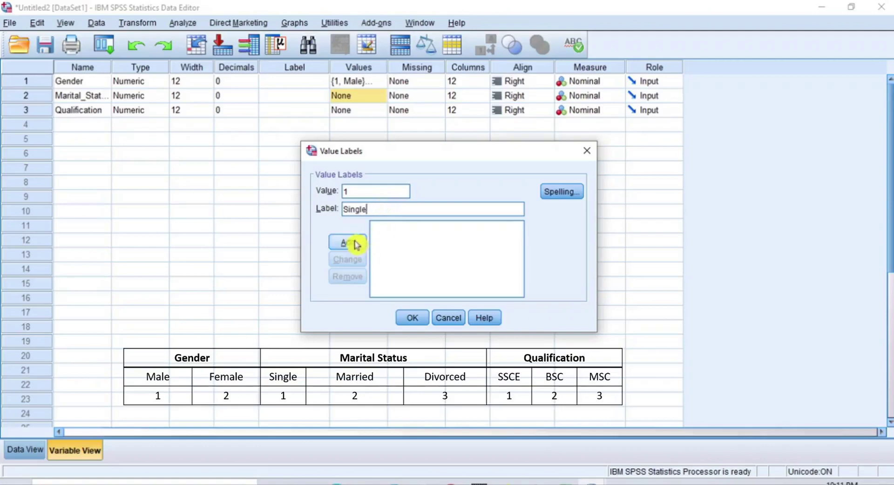
pyautogui.click(357, 243)
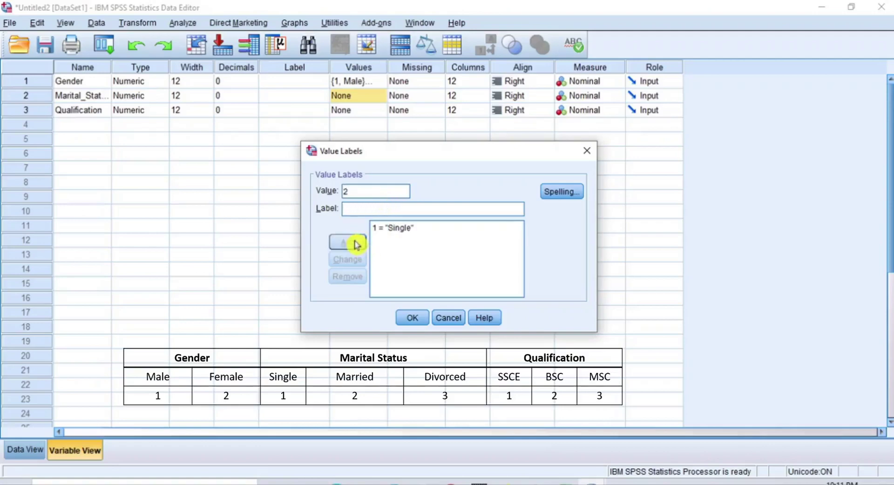
pyautogui.write('Married')
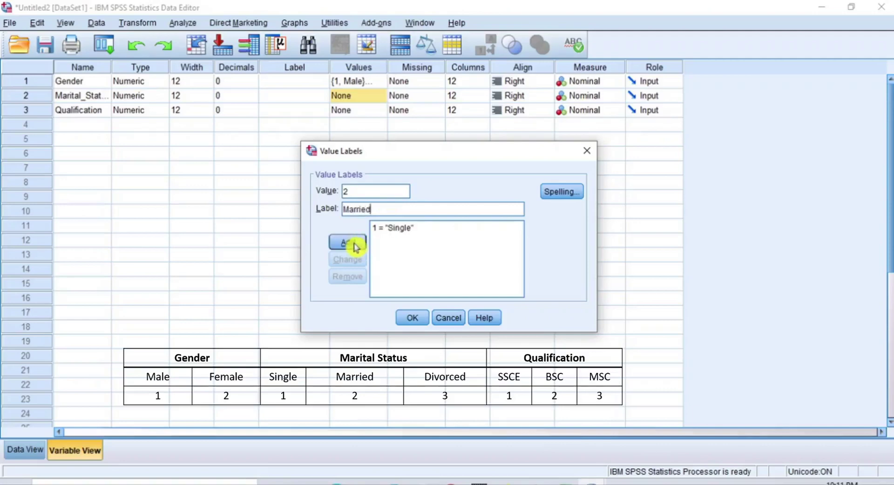
pyautogui.click(357, 244)
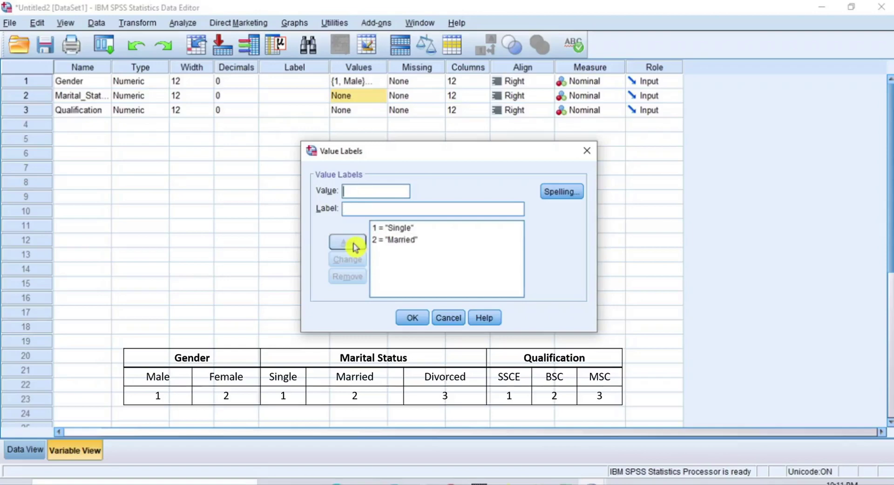
pyautogui.write('Divorced')
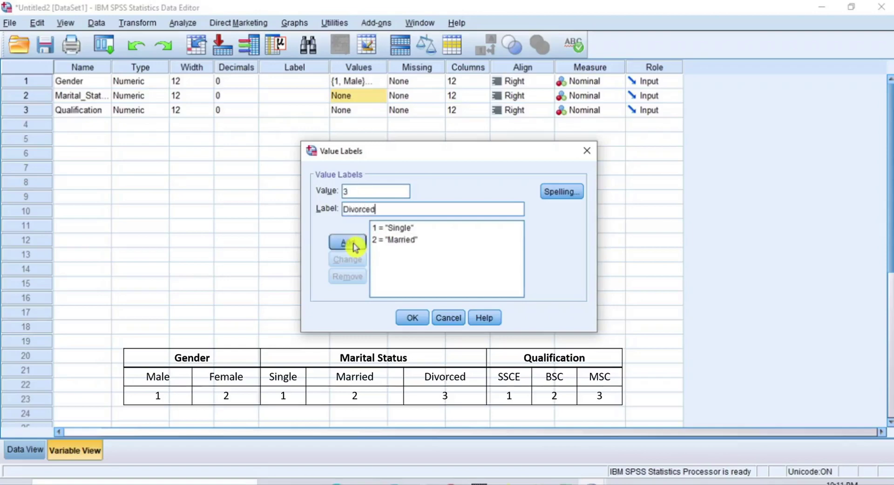
pyautogui.click(354, 245)
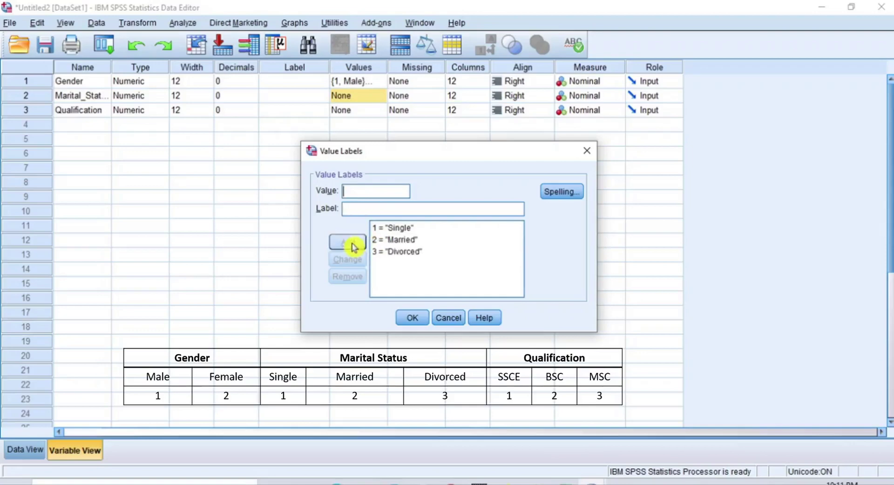
pyautogui.click(410, 317)
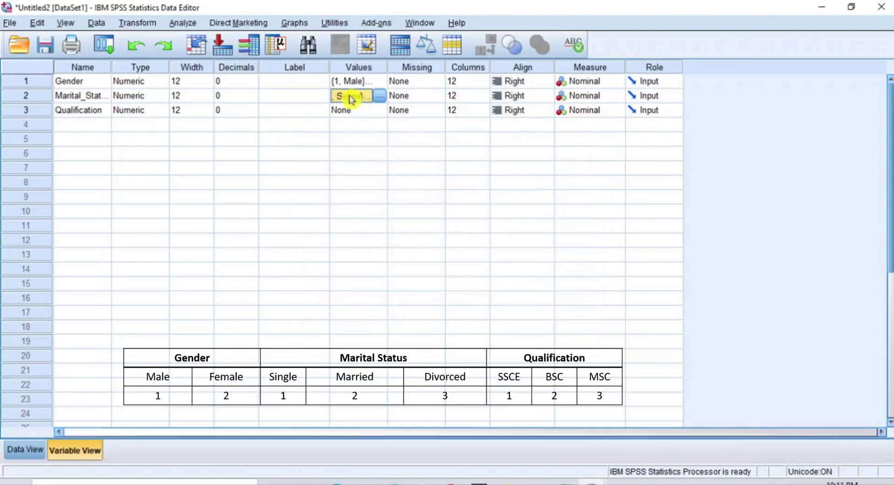
# - Define the value labels for Qualification as 1 = SSCE, 2 = BSC and 3 = MSC
pyautogui.click(351, 112)
pyautogui.click(379, 111)
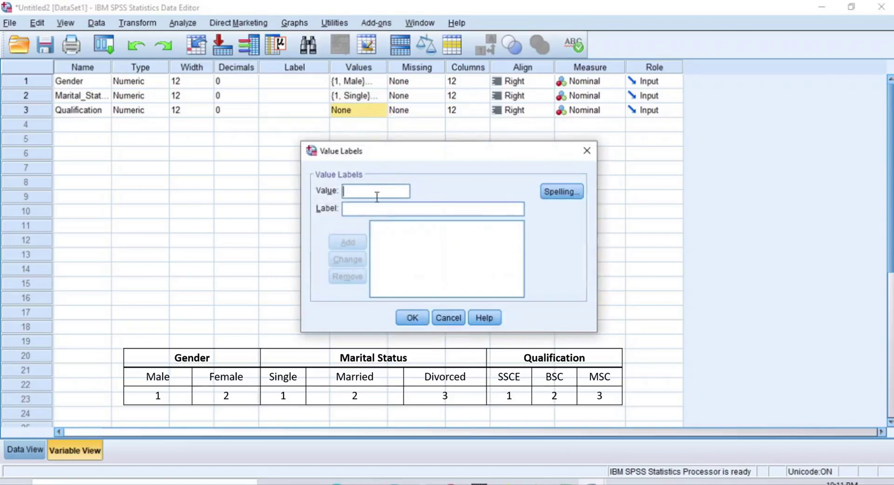
pyautogui.write('SSCE')
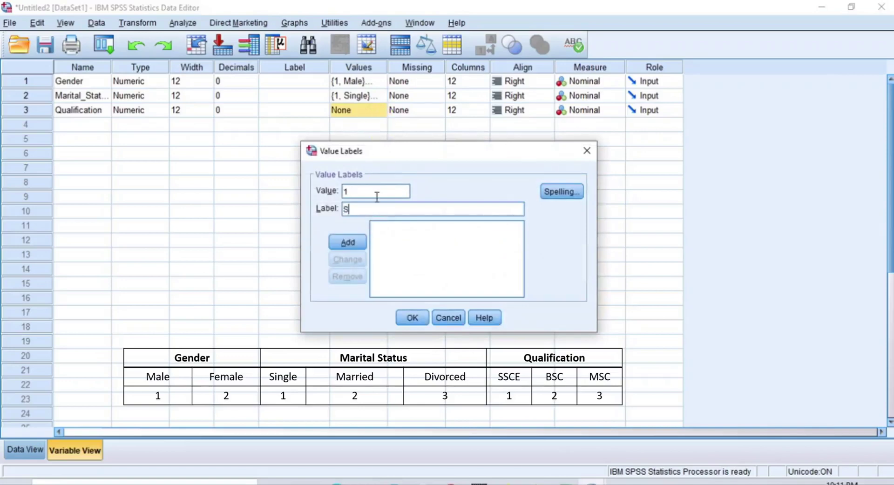
pyautogui.click(354, 244)
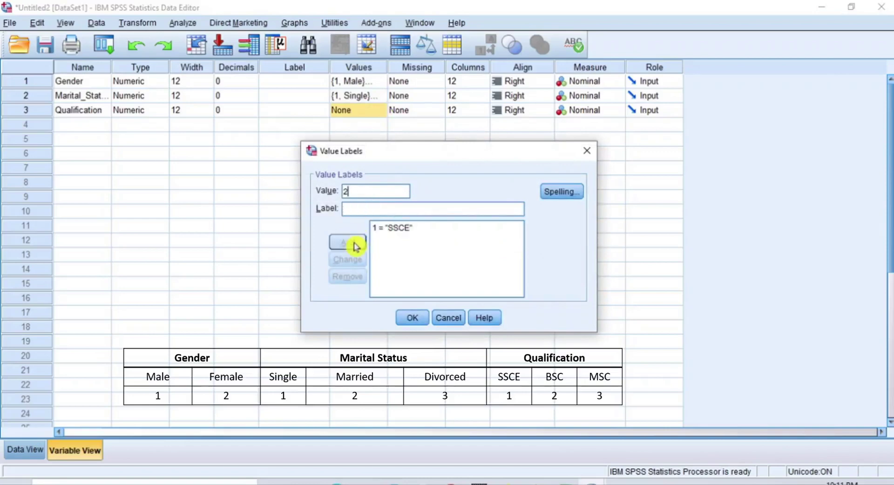
pyautogui.write('BSC')
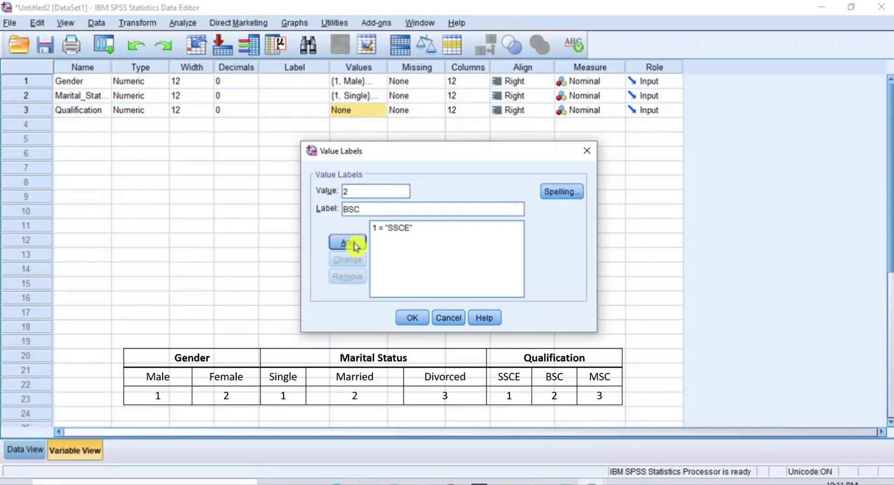
pyautogui.click(355, 244)
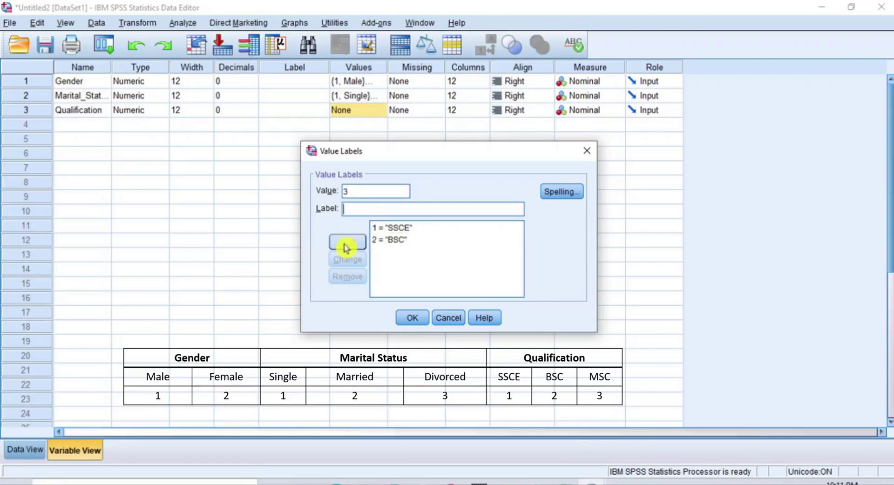
pyautogui.write('MSC')
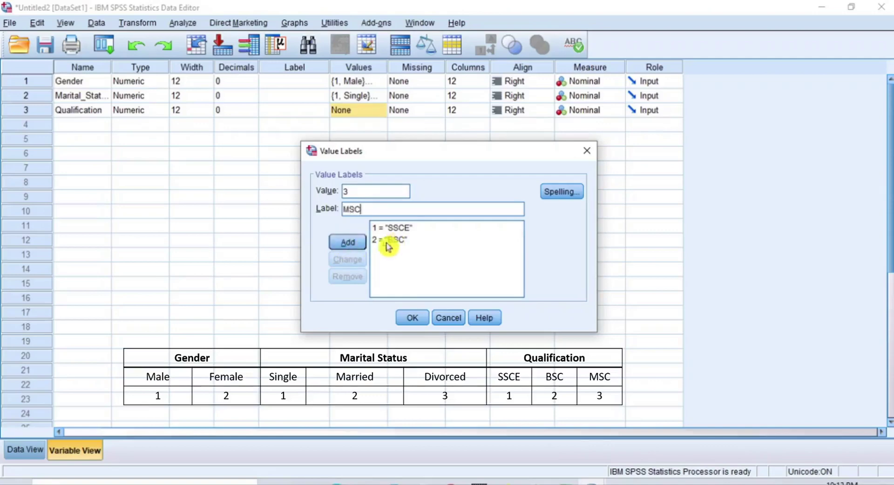
pyautogui.click(351, 245)
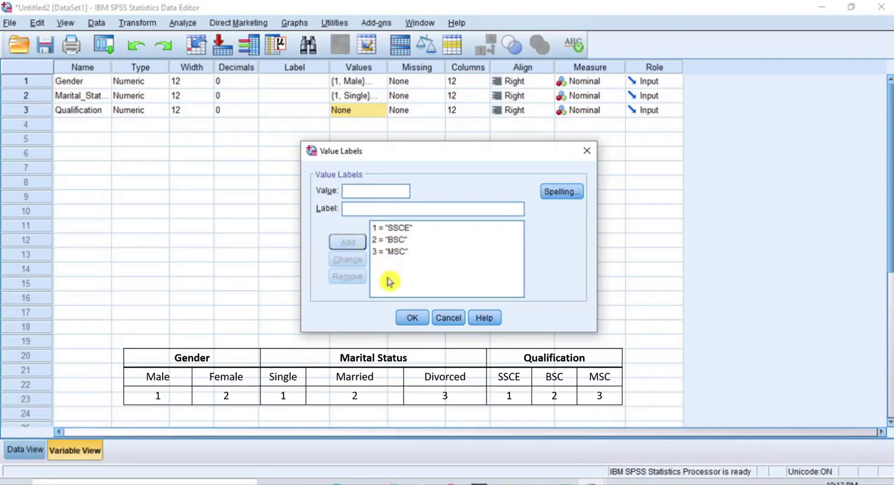
pyautogui.click(411, 316)
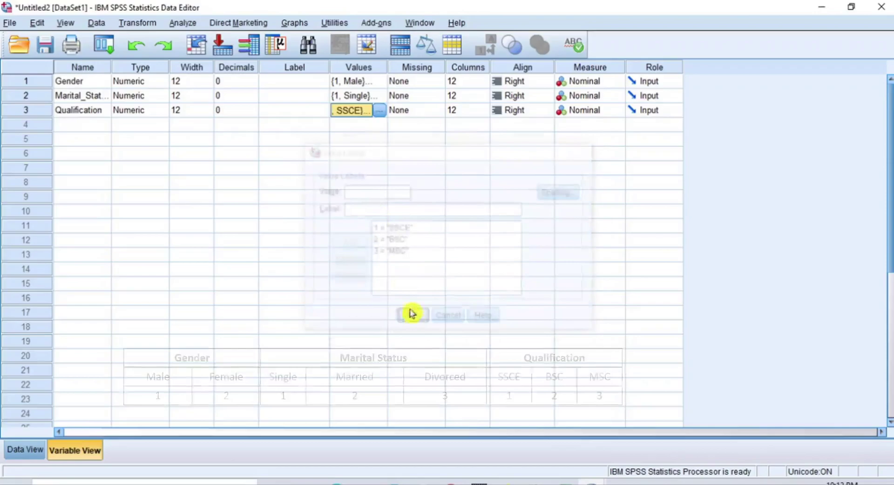
# - Review the value labels defined for the three variables and inspect the labelled records in the data sheet
pyautogui.click(357, 113)
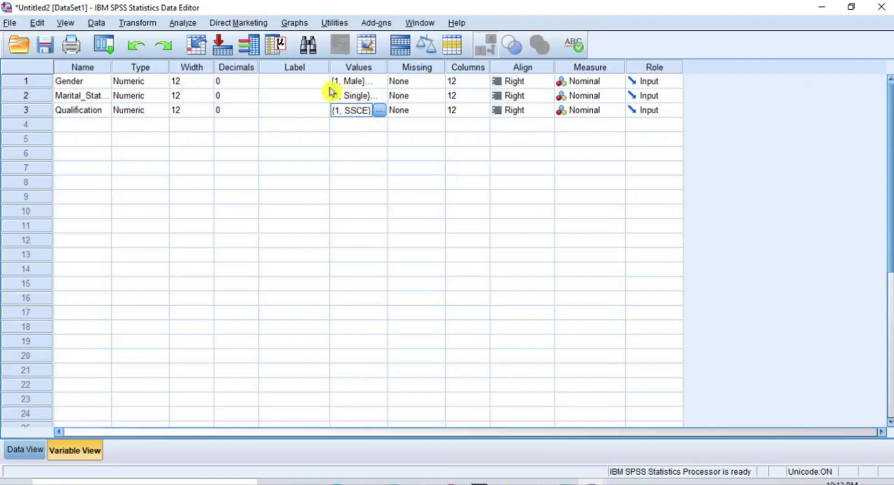
pyautogui.moveTo(344, 81); pyautogui.dragTo(343, 114)
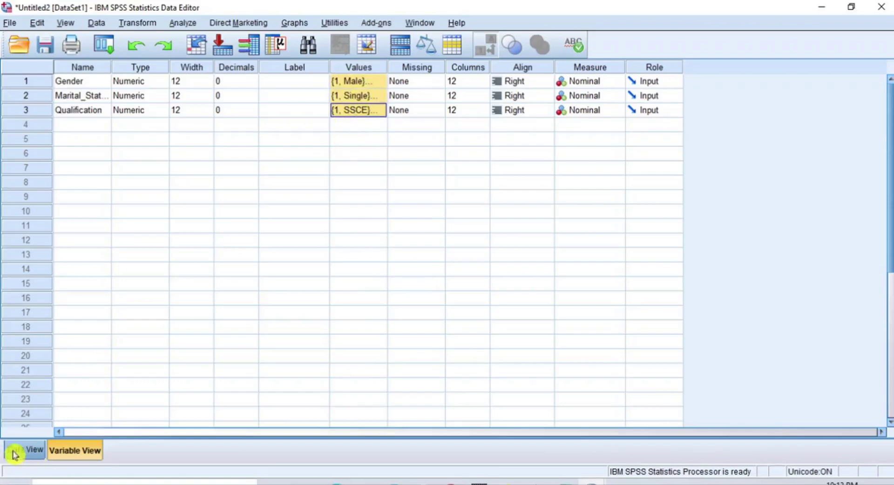
pyautogui.click(31, 451)
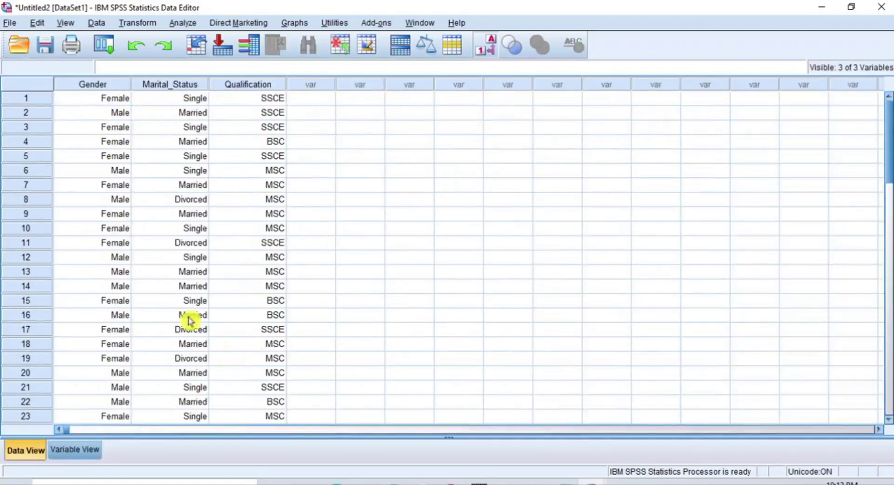
pyautogui.moveTo(91, 98); pyautogui.dragTo(273, 194)
pyautogui.scroll(14, 273, 191)
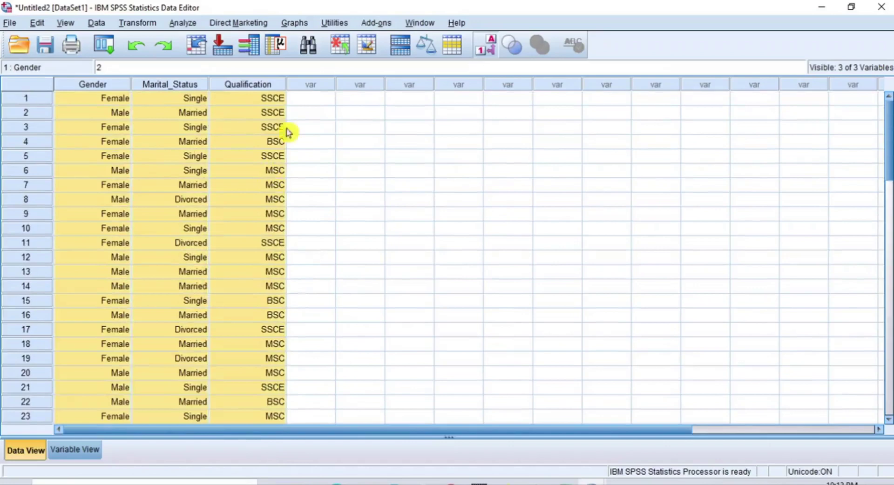
# - Toggle the display of the data repeatedly between numeric codes and value labels to compare them
pyautogui.click(489, 49)
pyautogui.click(489, 49)
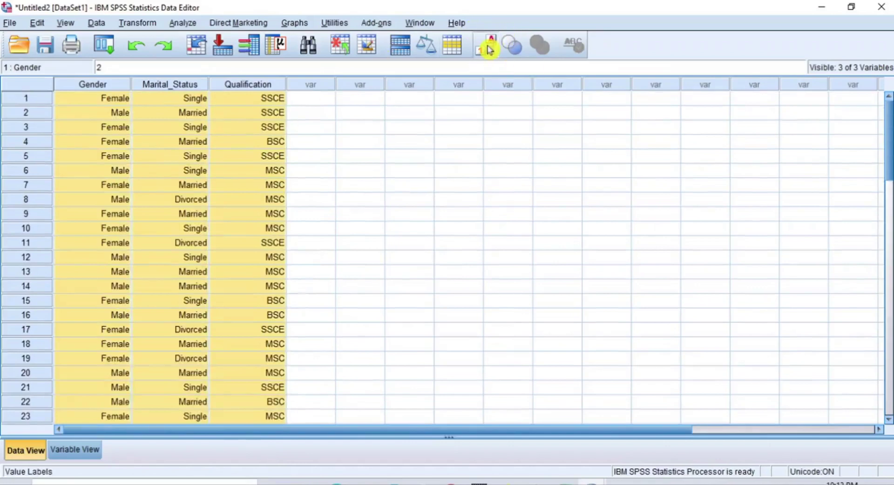
pyautogui.click(489, 49)
pyautogui.click(489, 49)
pyautogui.click(489, 49)
pyautogui.click(489, 49)
pyautogui.click(489, 48)
pyautogui.click(489, 49)
# - Examine the Gender, Marital_Status and Qualification columns, switching value labels off and back on once more
pyautogui.click(87, 99)
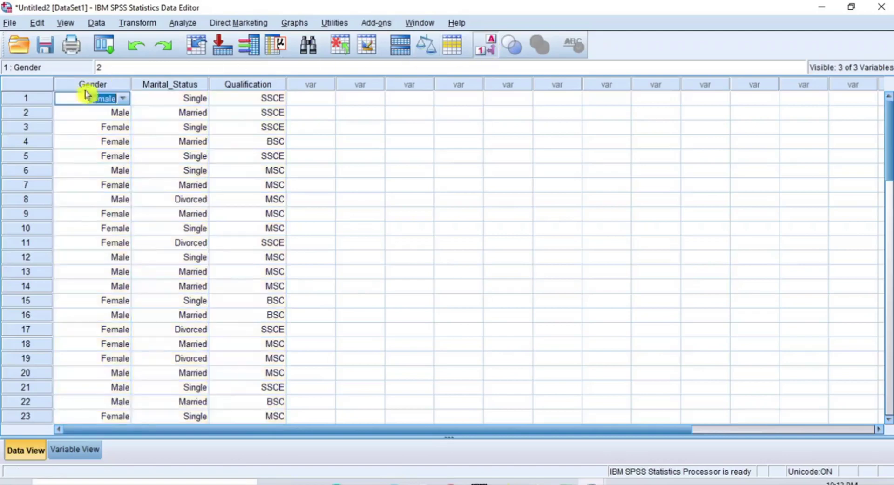
pyautogui.moveTo(85, 87); pyautogui.dragTo(258, 89)
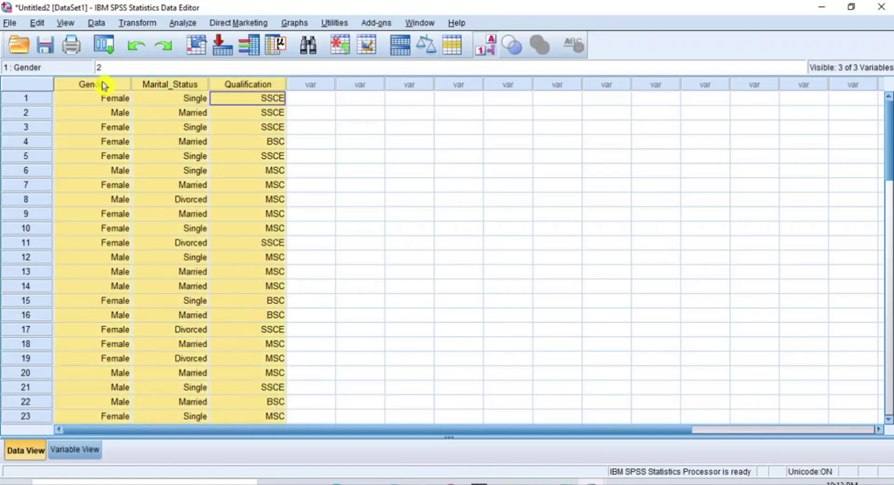
pyautogui.click(302, 100)
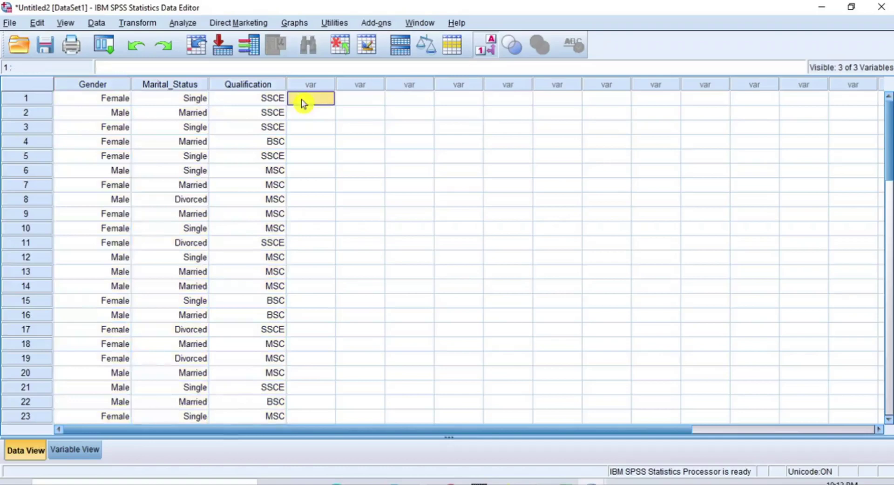
pyautogui.click(488, 52)
pyautogui.click(488, 52)
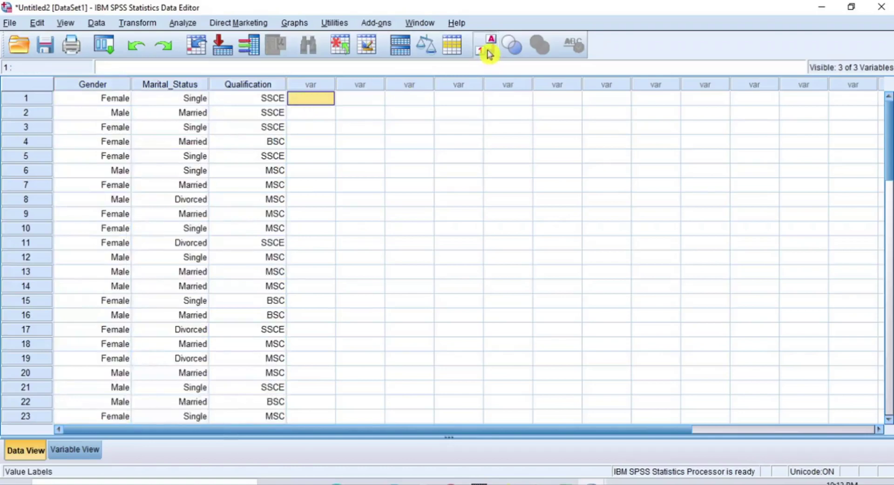
# - Switch the value labels off and back on, and check the Type and Values settings of the three variables
pyautogui.click(488, 52)
pyautogui.click(488, 52)
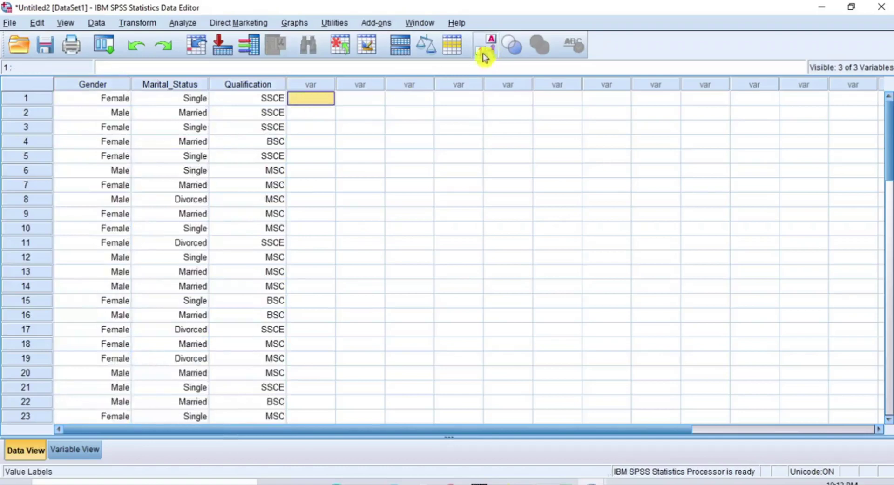
pyautogui.click(73, 455)
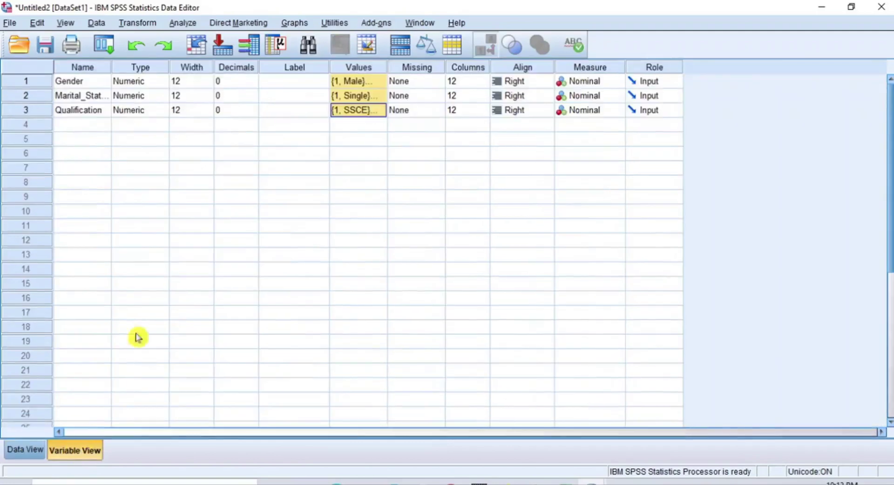
pyautogui.moveTo(133, 81); pyautogui.dragTo(140, 109)
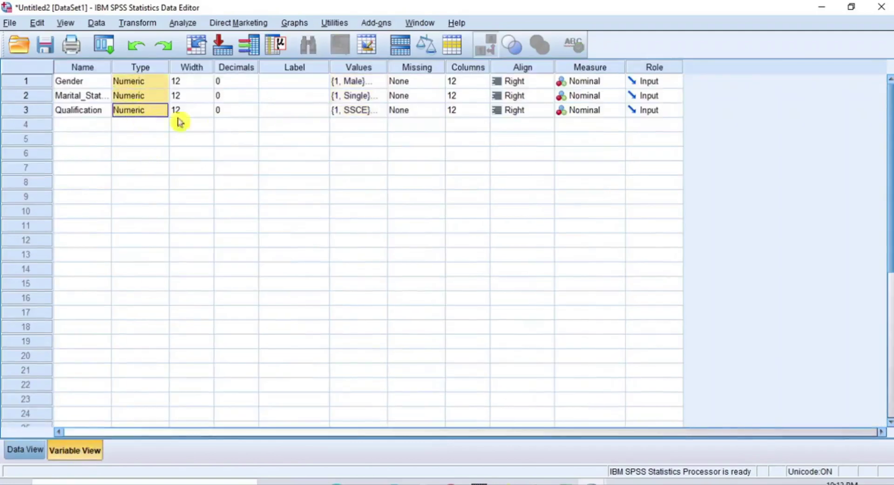
pyautogui.moveTo(347, 85); pyautogui.dragTo(348, 112)
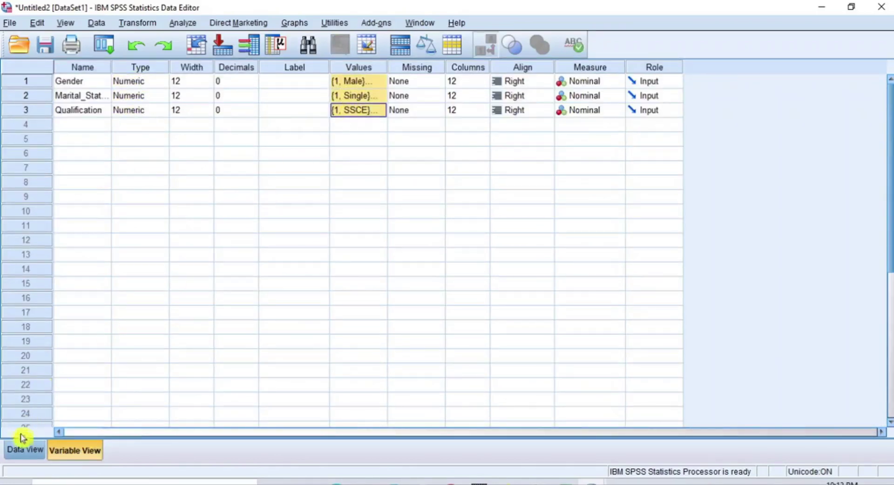
# - Return to the data records and alternate between numeric codes and value labels, leaving the labels displayed
pyautogui.click(24, 452)
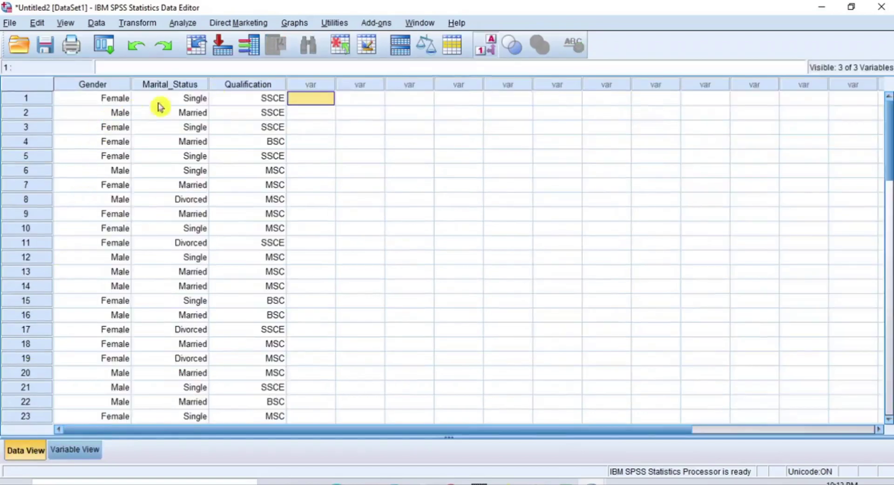
pyautogui.click(487, 47)
pyautogui.click(487, 47)
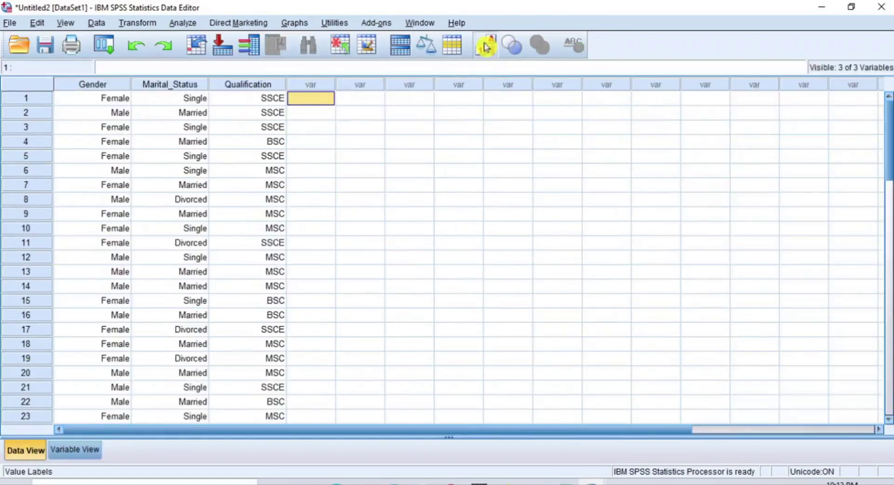
pyautogui.click(487, 47)
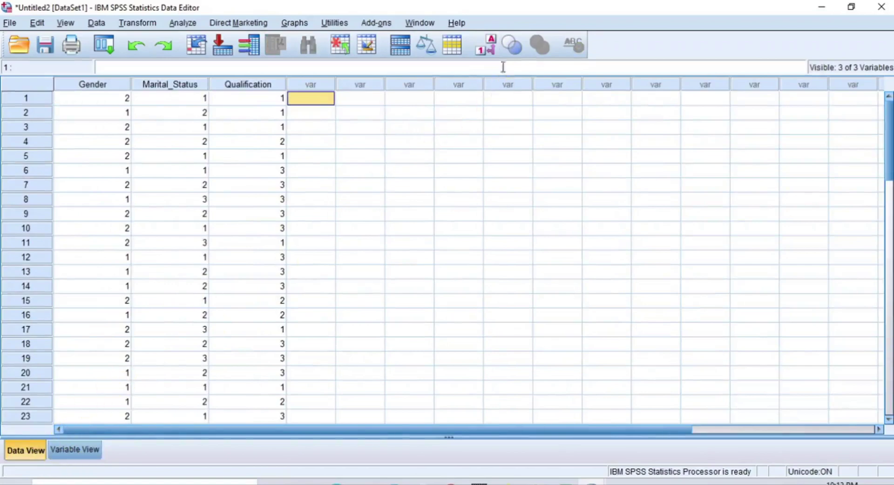
pyautogui.click(488, 48)
pyautogui.click(484, 48)
pyautogui.click(484, 48)
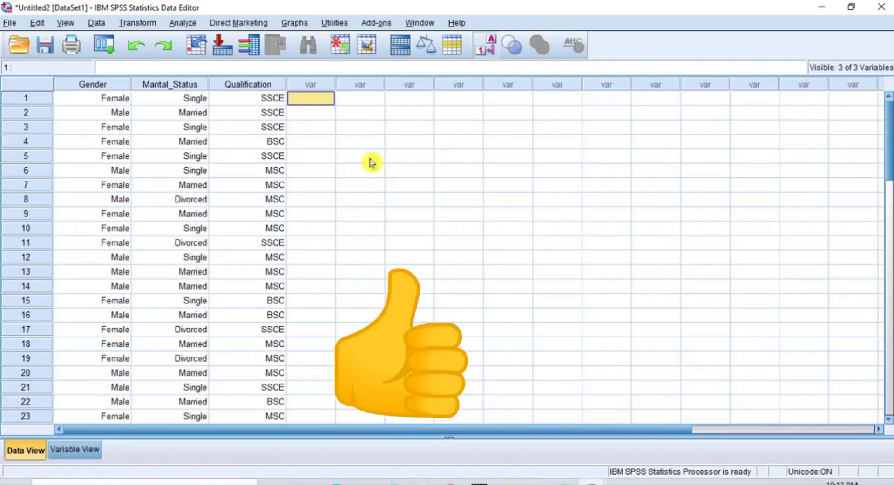